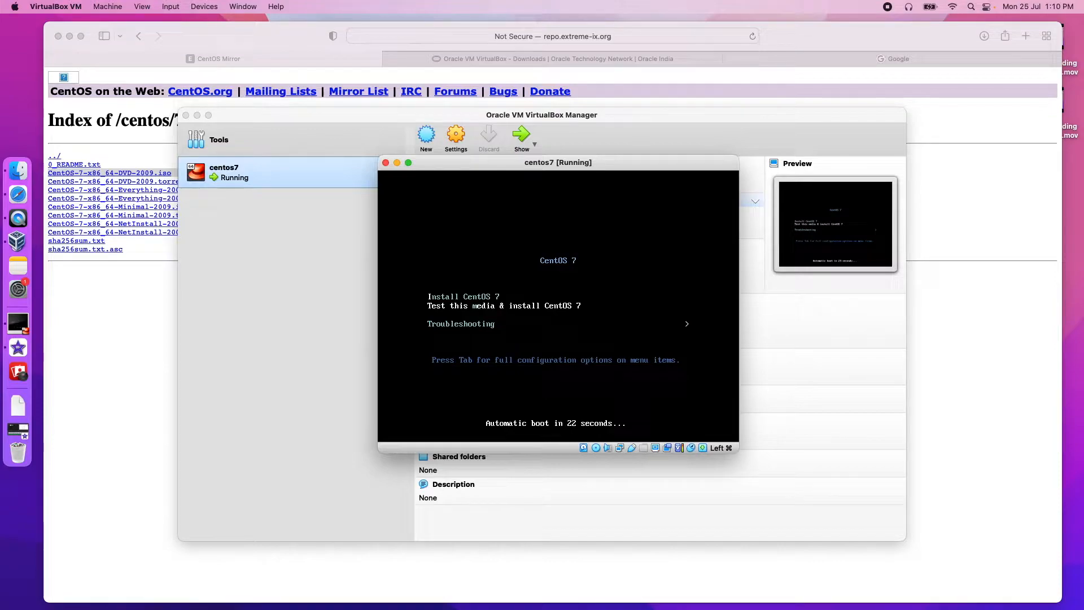
Step: Stop the boot countdown and start the plain Install CentOS 7 entry
key(Up)
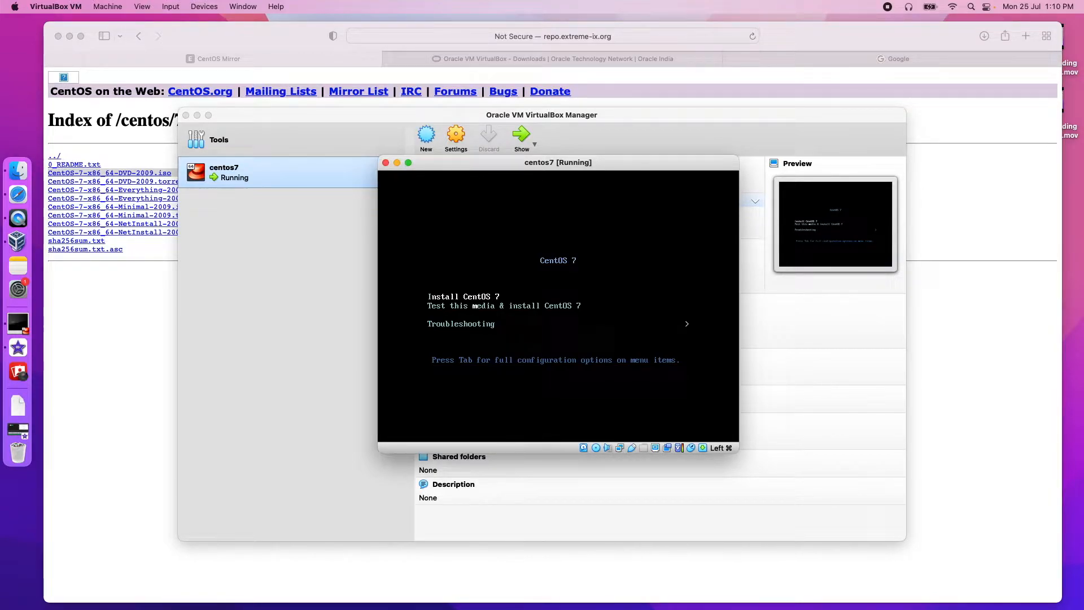
key(Down)
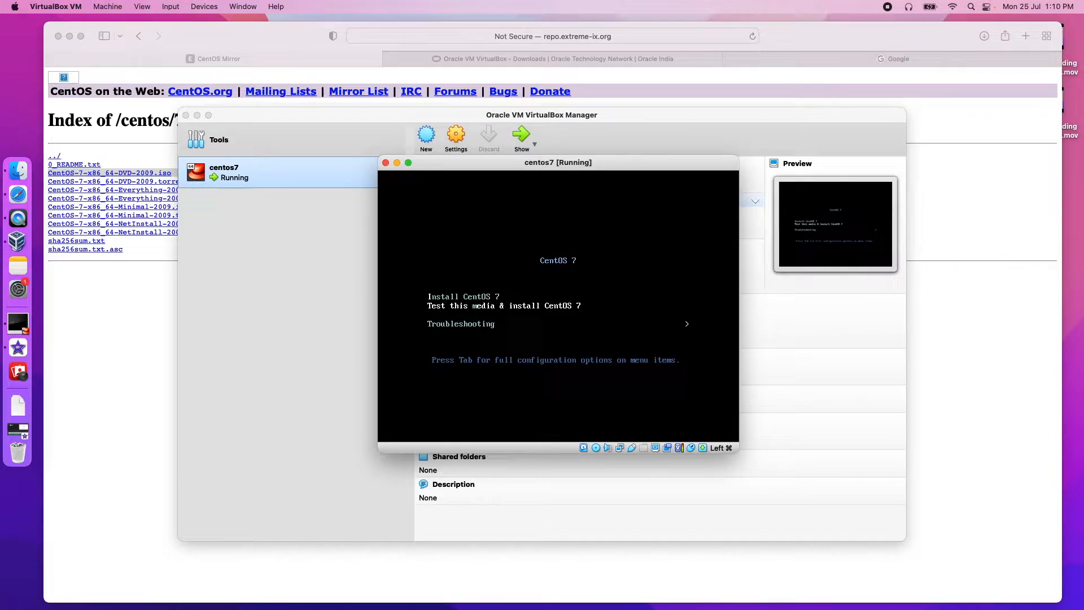
key(Up)
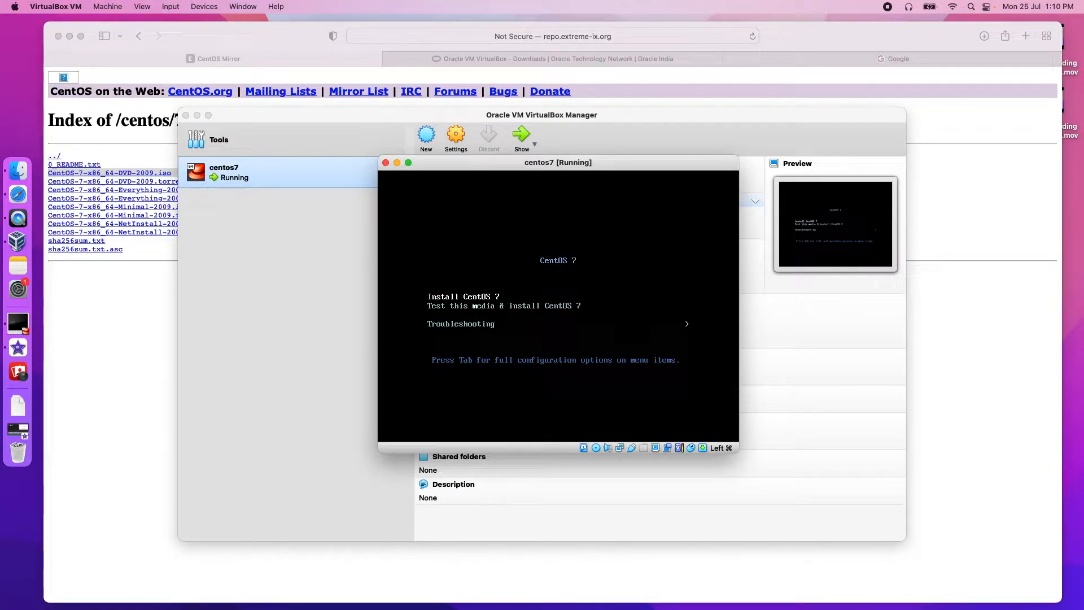
key(Return)
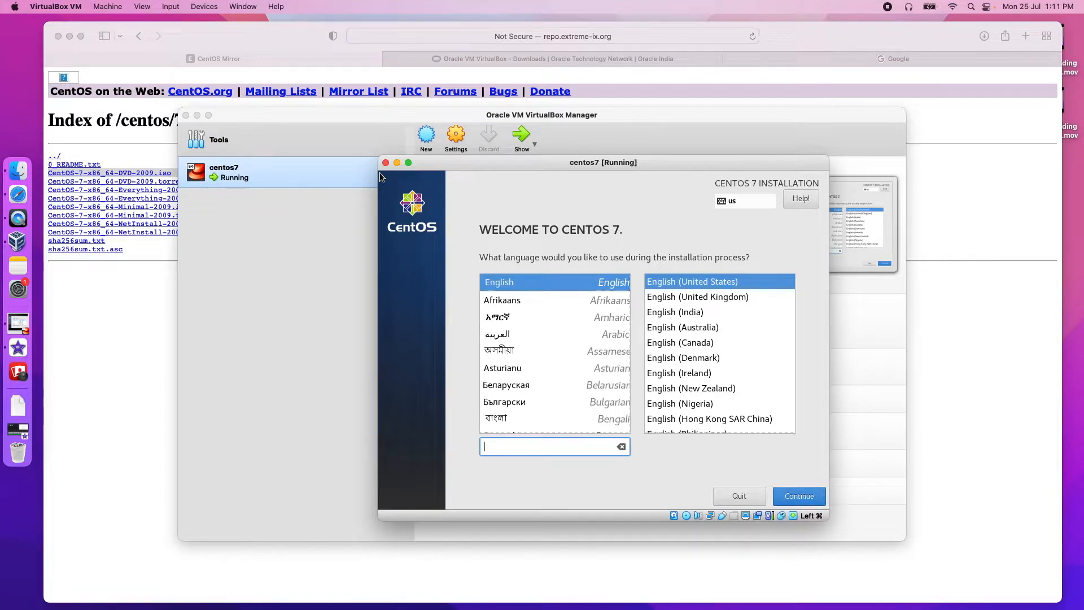
Step: Keep English as the install language and set the timezone to India, Asia/Kolkata
click(811, 497)
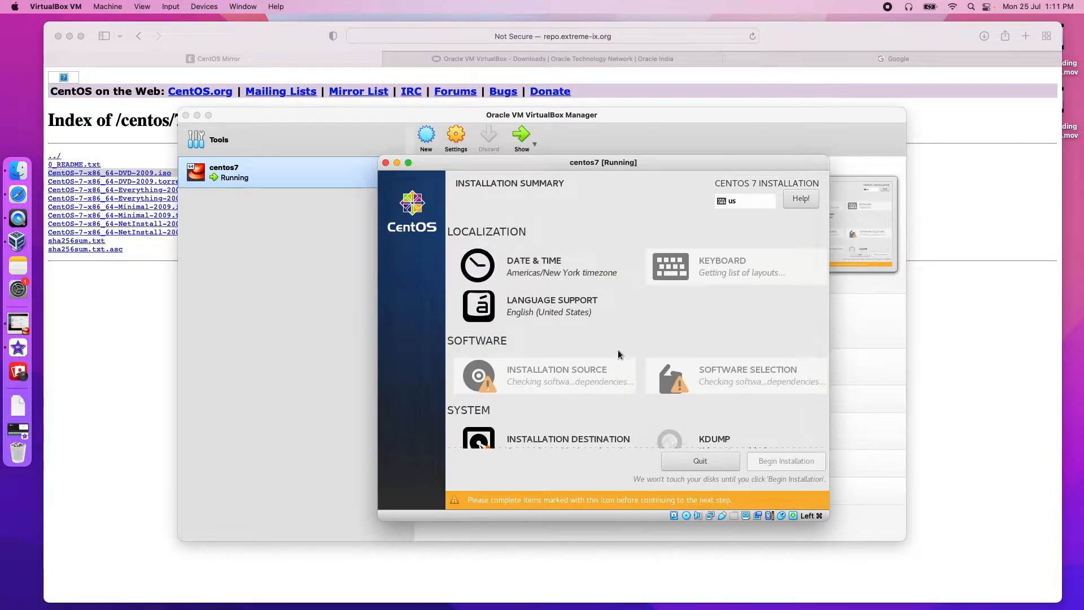
click(530, 267)
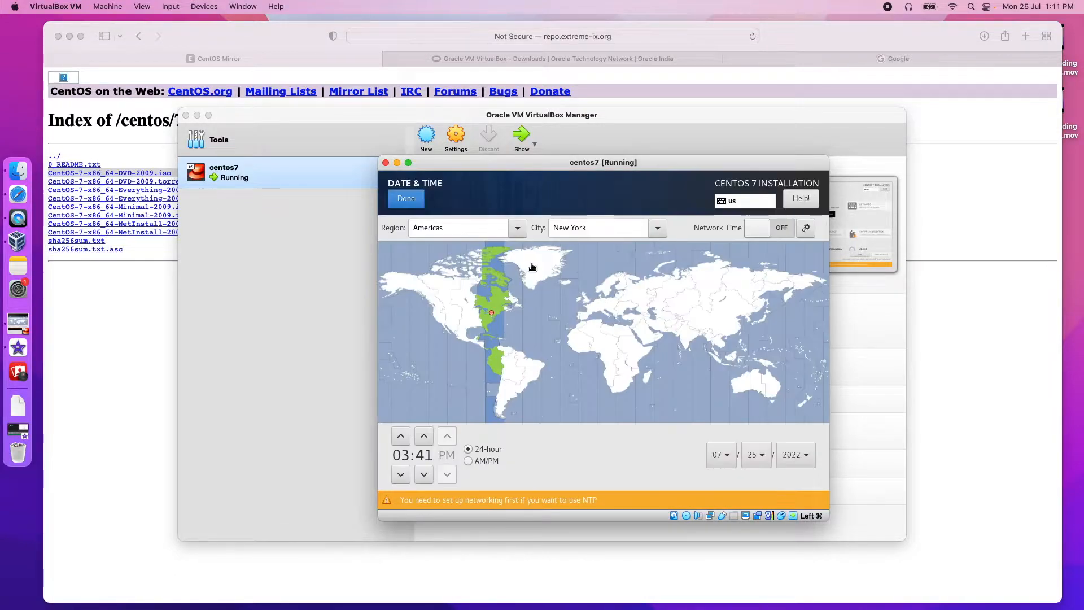
click(686, 337)
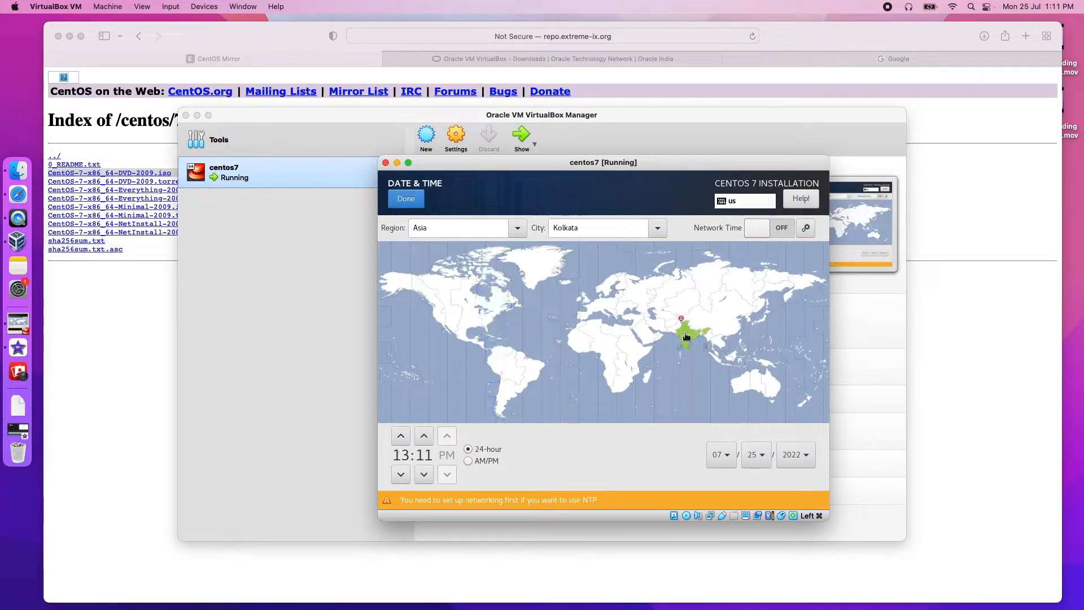
click(406, 199)
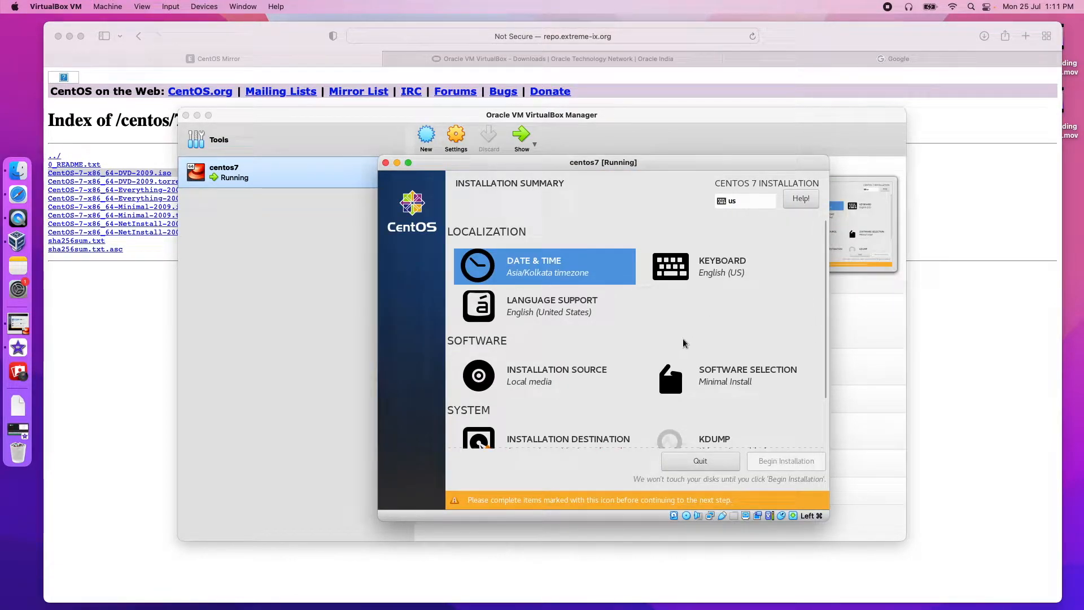
Step: Choose Server with GUI as the base software environment
click(719, 374)
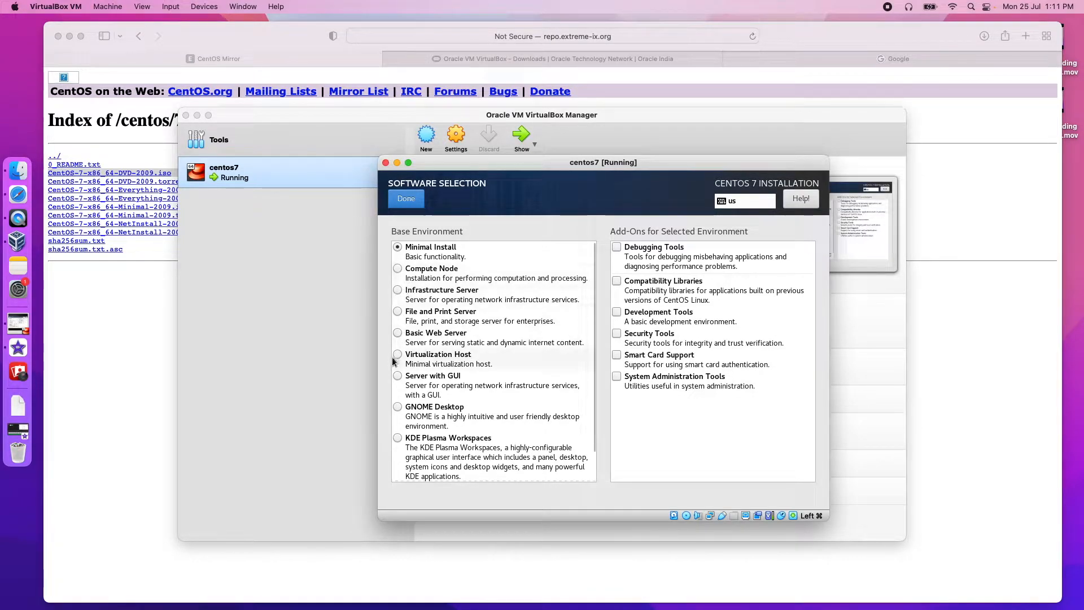
click(397, 374)
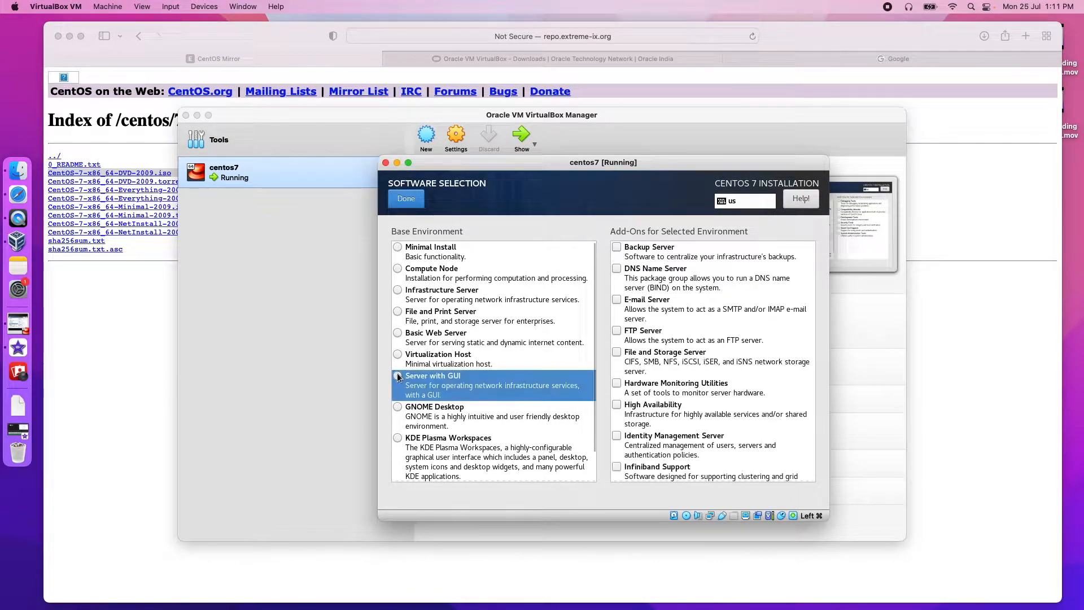
click(412, 203)
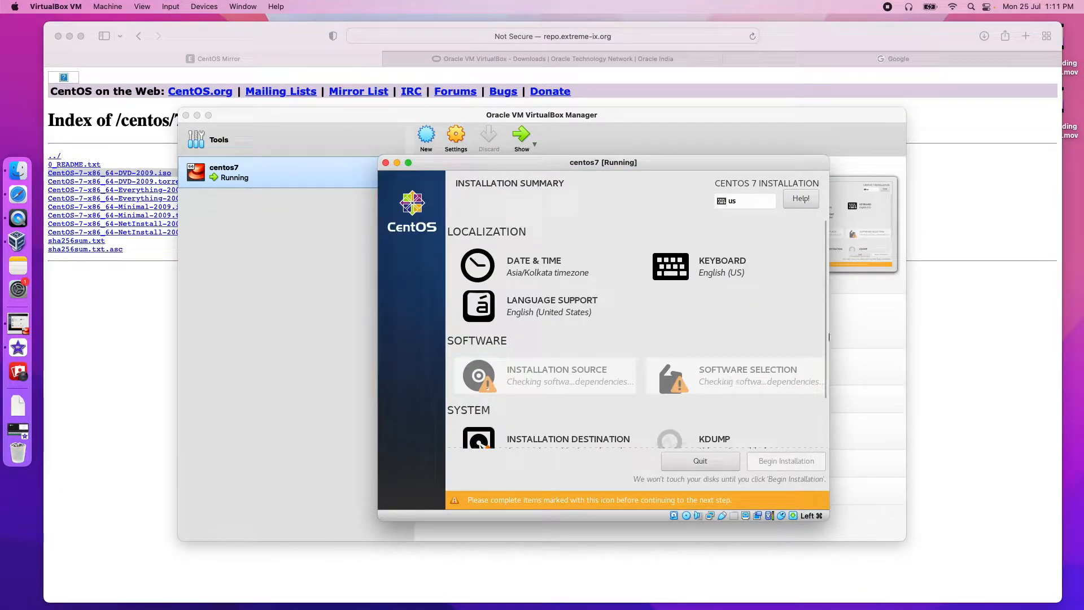
drag(824, 334, 825, 390)
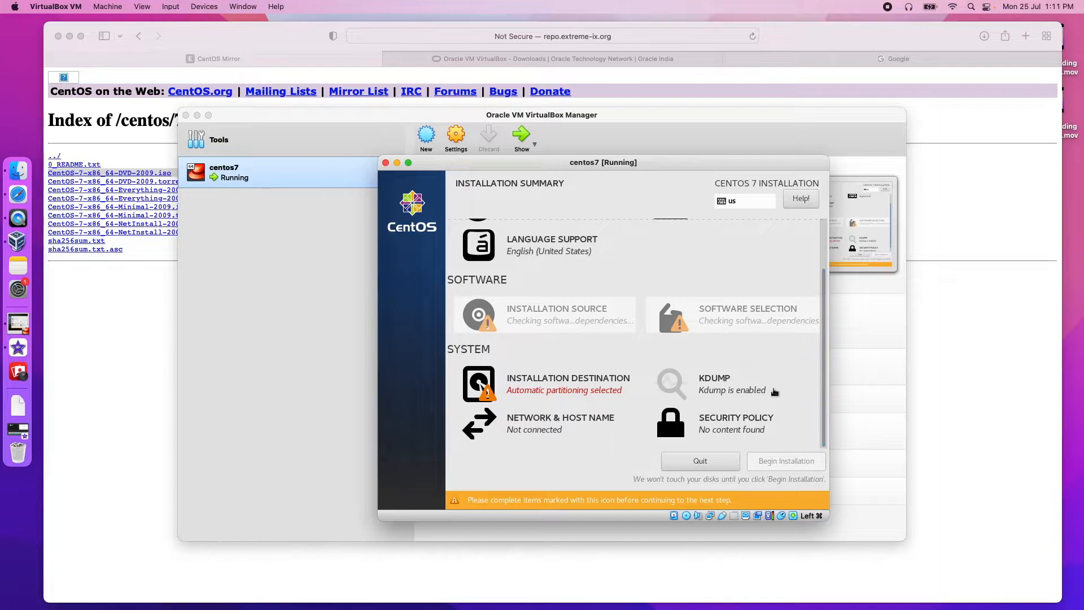
Step: Disable kdump
click(712, 389)
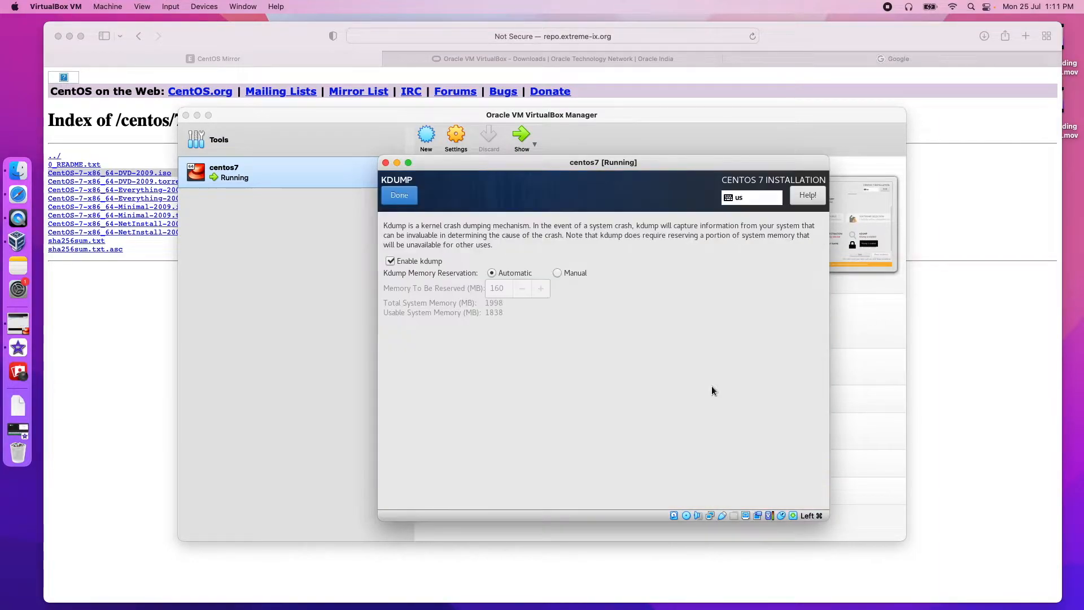
click(390, 261)
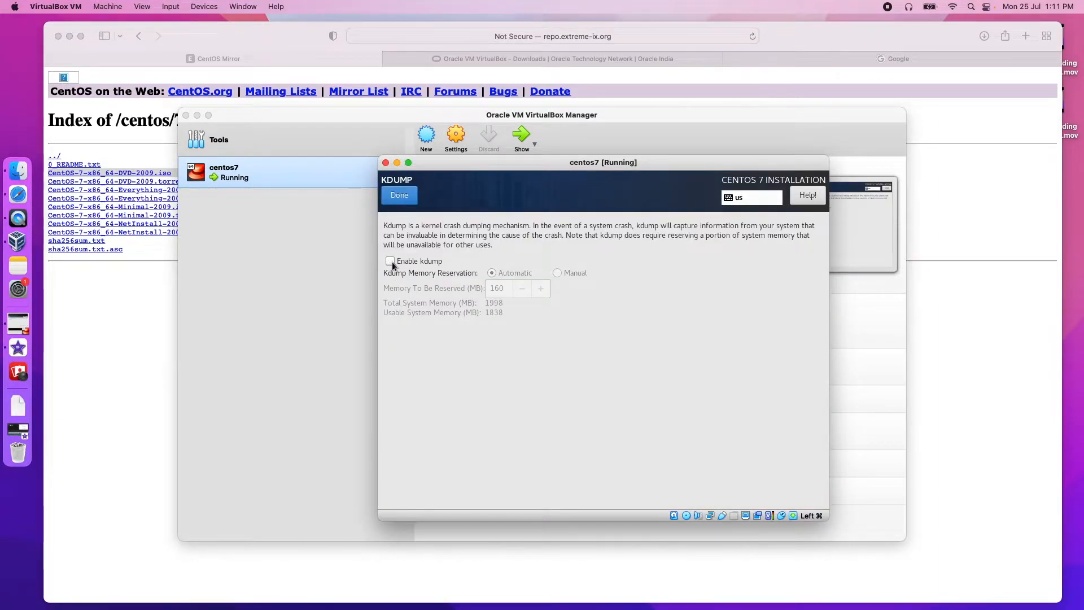
click(400, 199)
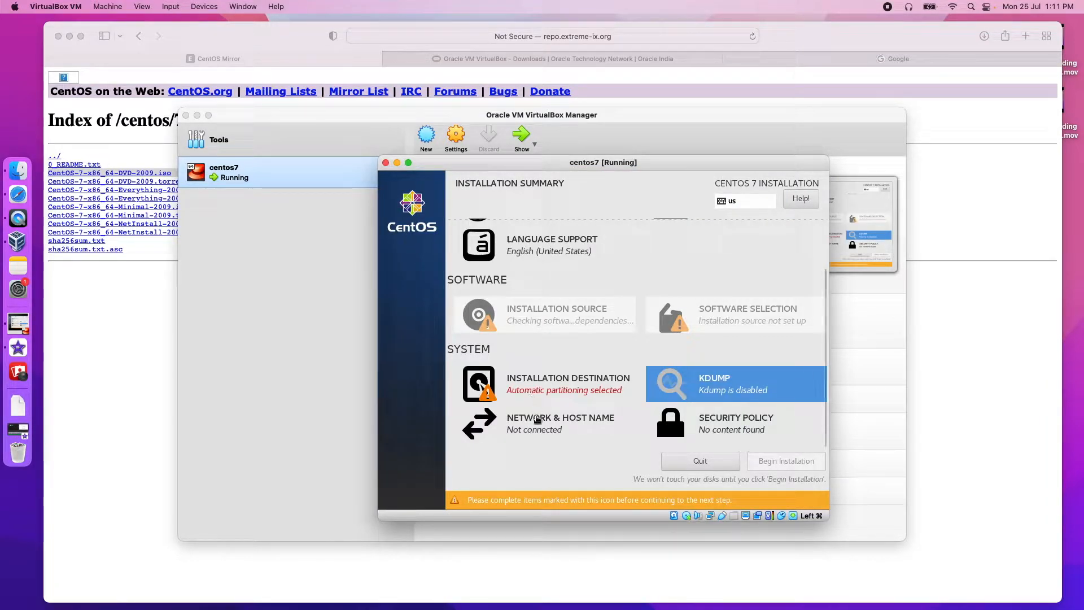
Step: Switch the Ethernet connection on in Network & Host Name
click(537, 421)
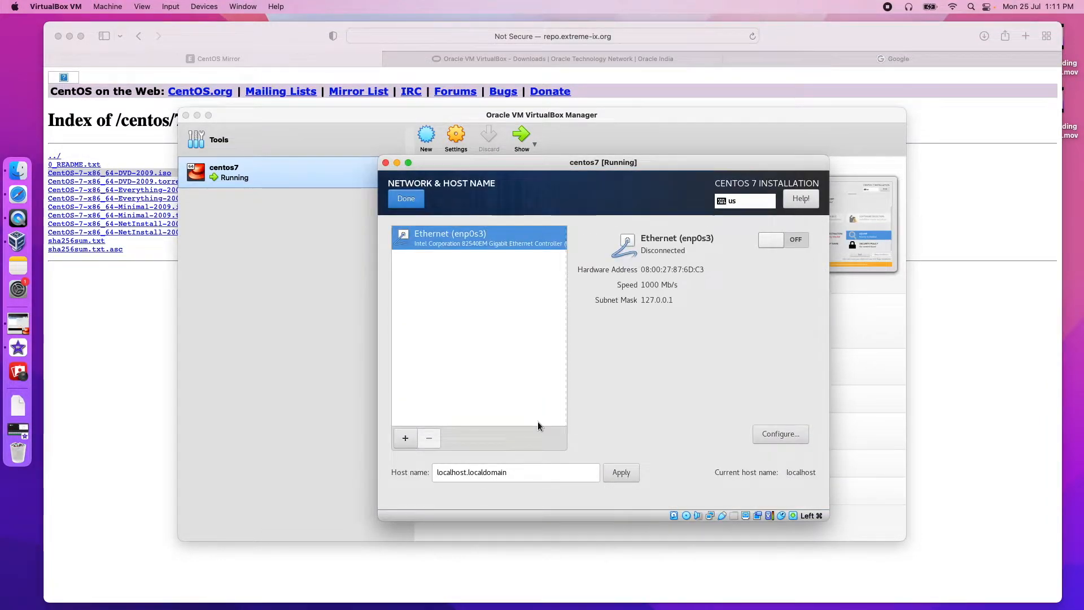
click(797, 243)
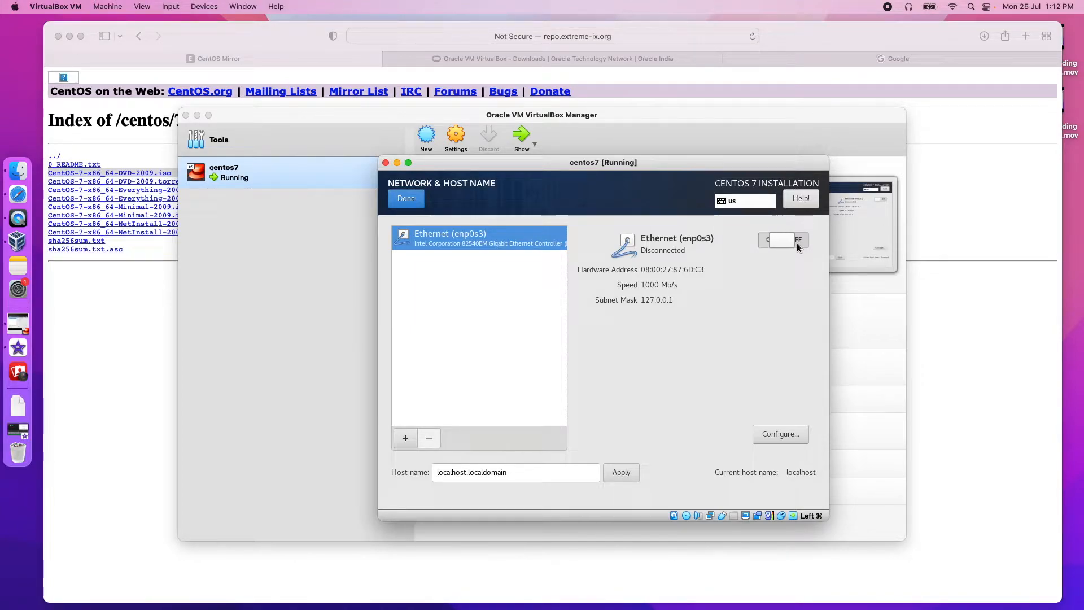
click(394, 196)
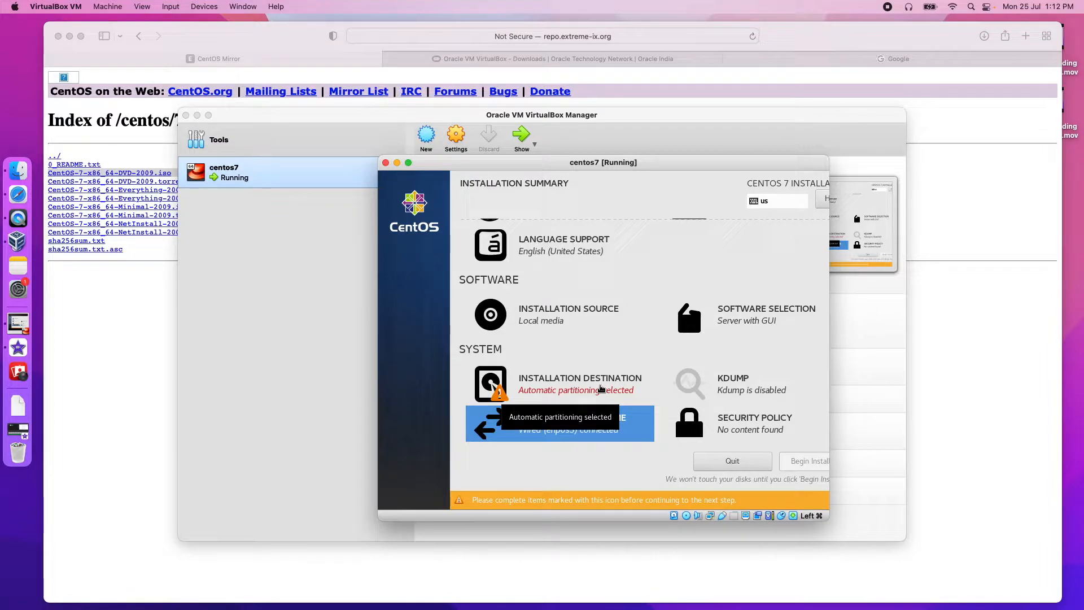
Step: Select the 15 GiB disk as destination with manual partitioning
click(601, 389)
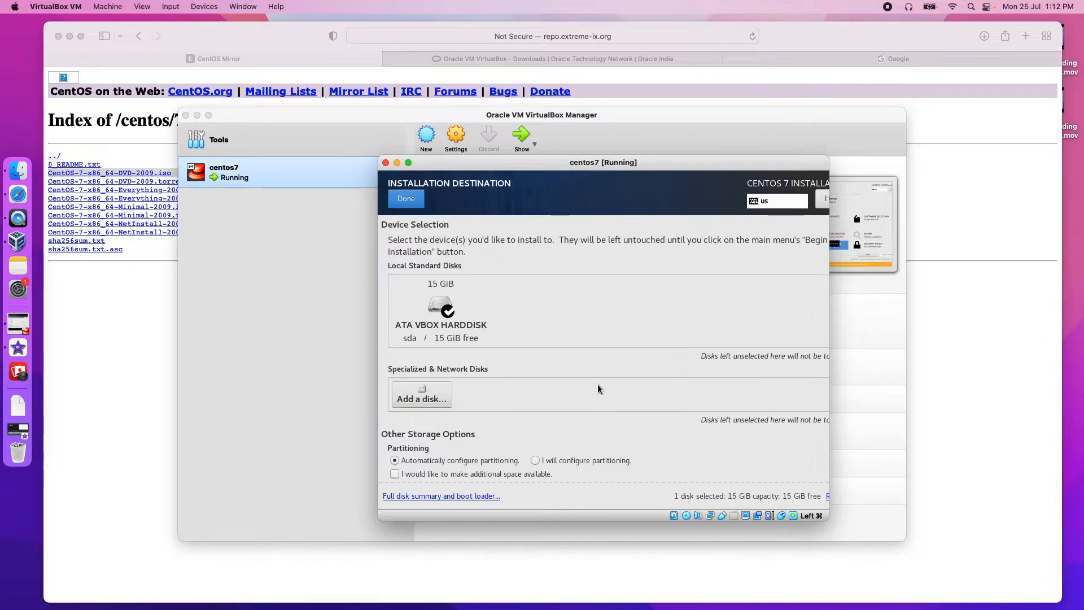
click(452, 314)
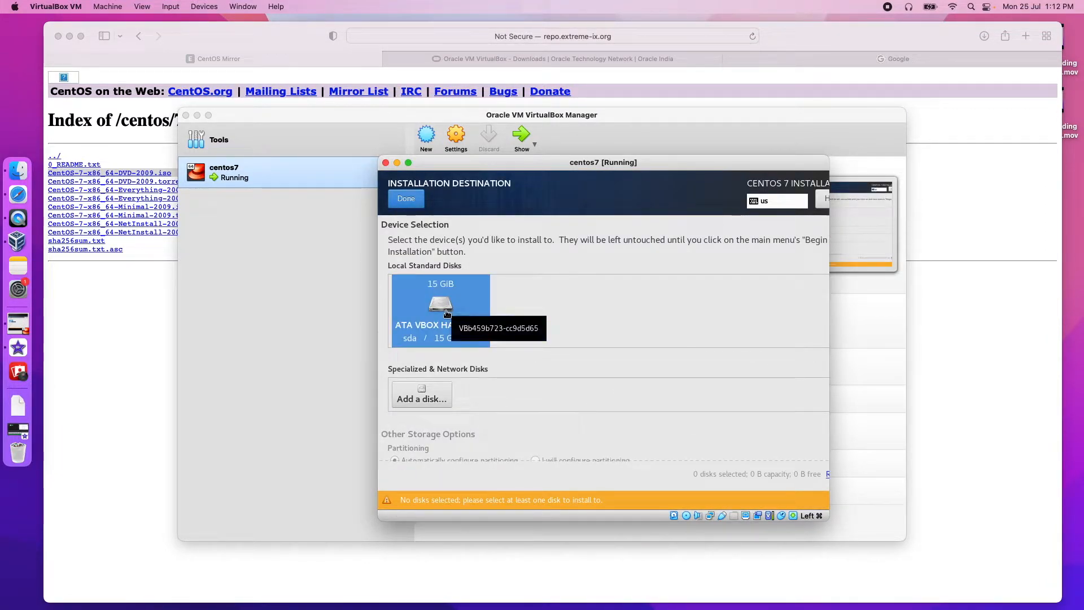
click(447, 311)
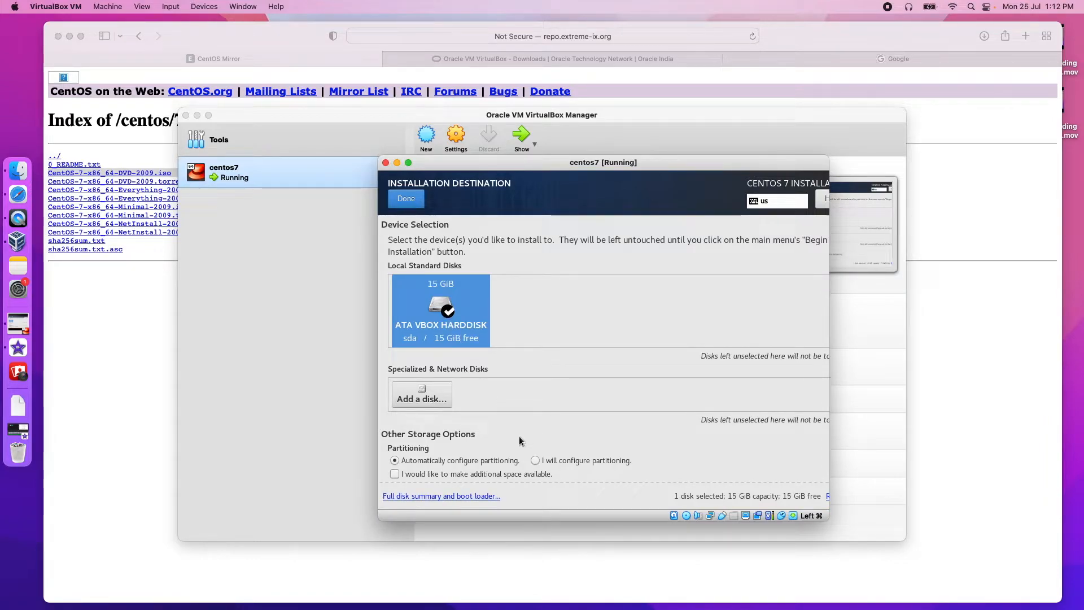
click(536, 460)
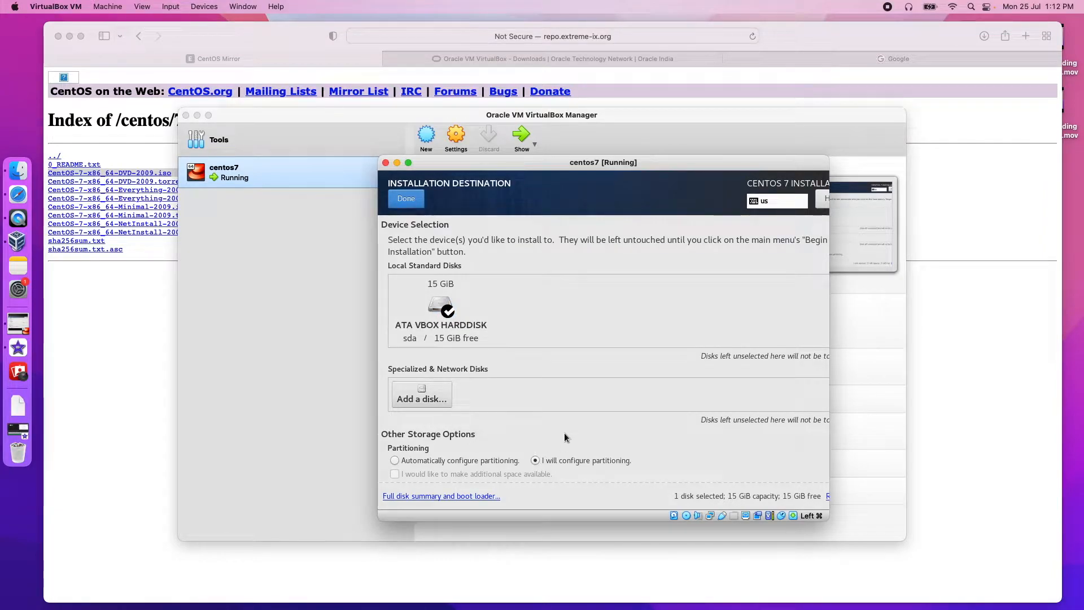
click(401, 195)
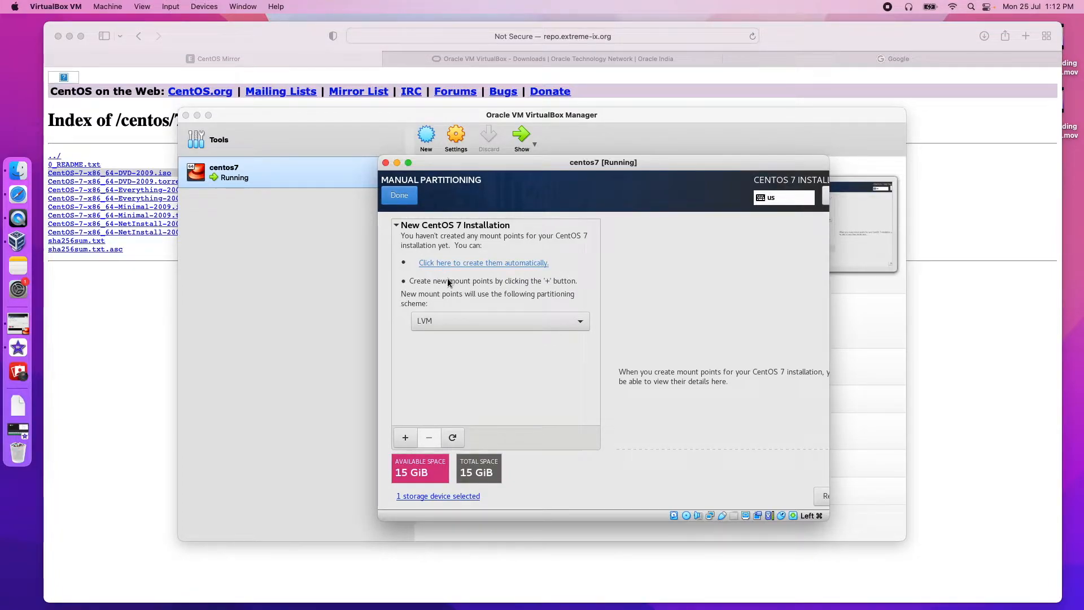
Step: Use the Standard Partition scheme and add a 500MB /boot mount point
click(484, 322)
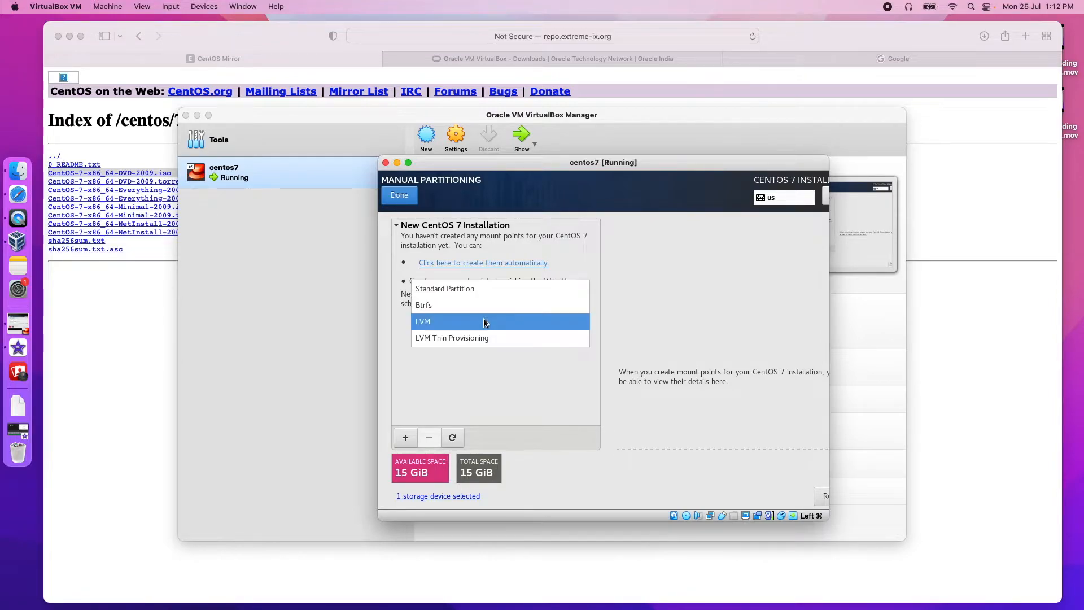
click(483, 289)
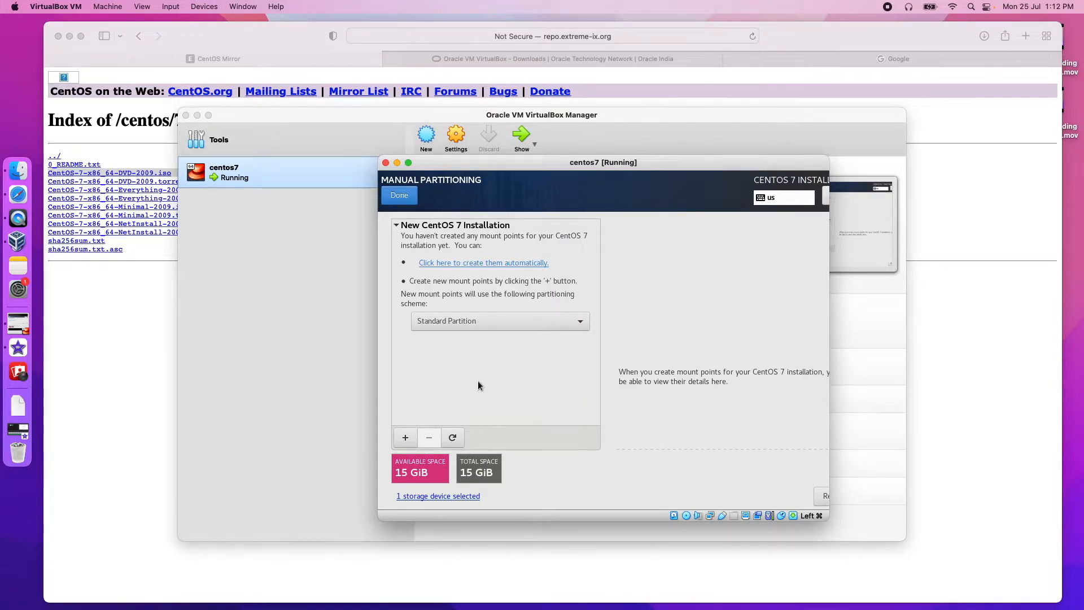
click(404, 438)
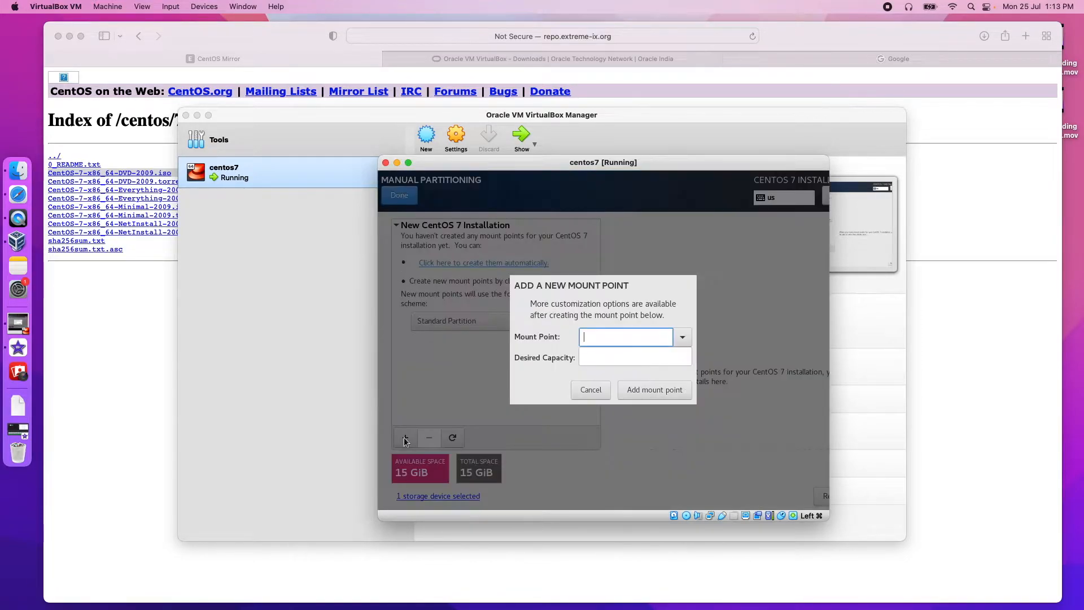
click(676, 338)
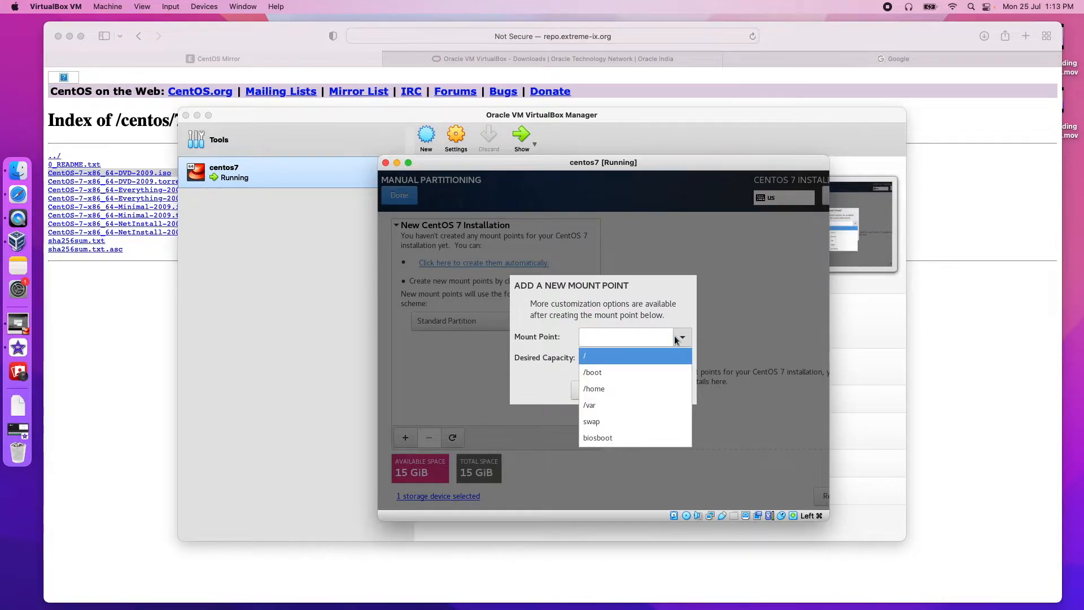
click(622, 370)
click(617, 359)
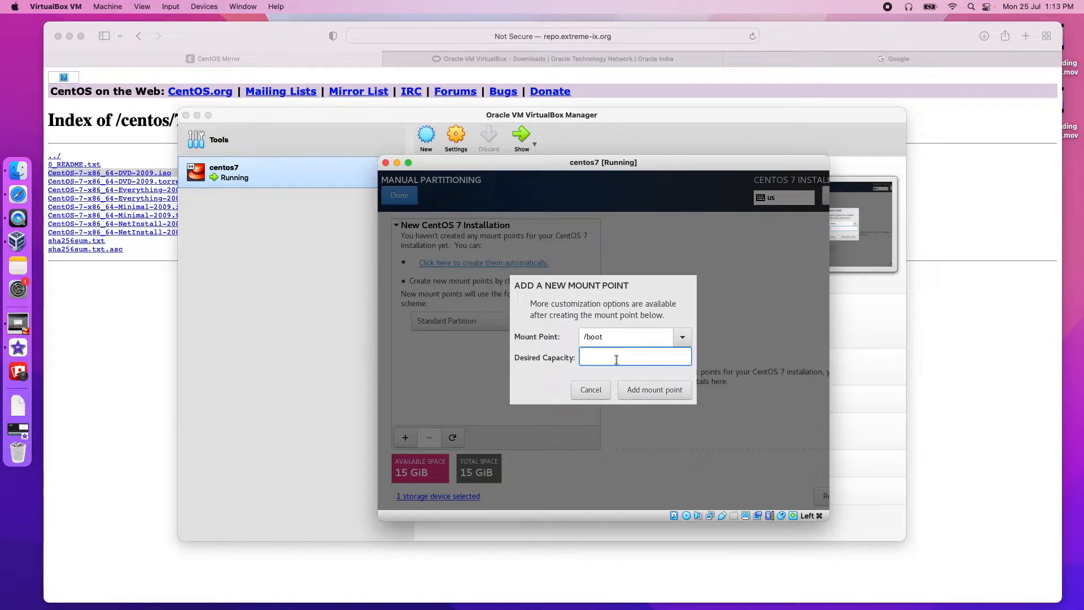
text(500MB)
click(642, 389)
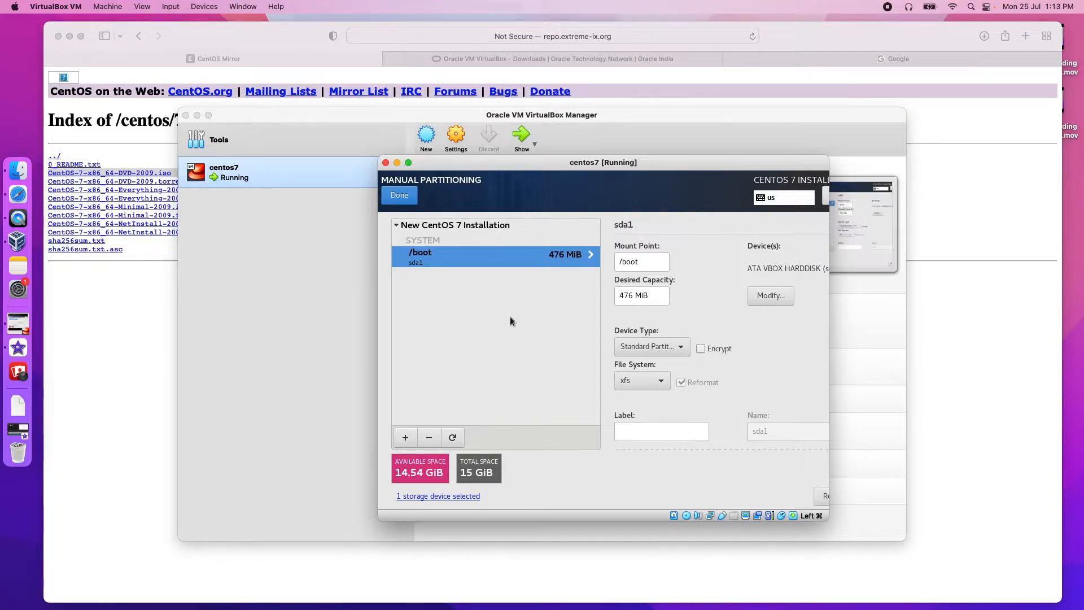
Step: Add a / root mount point of 10240 MB
click(410, 436)
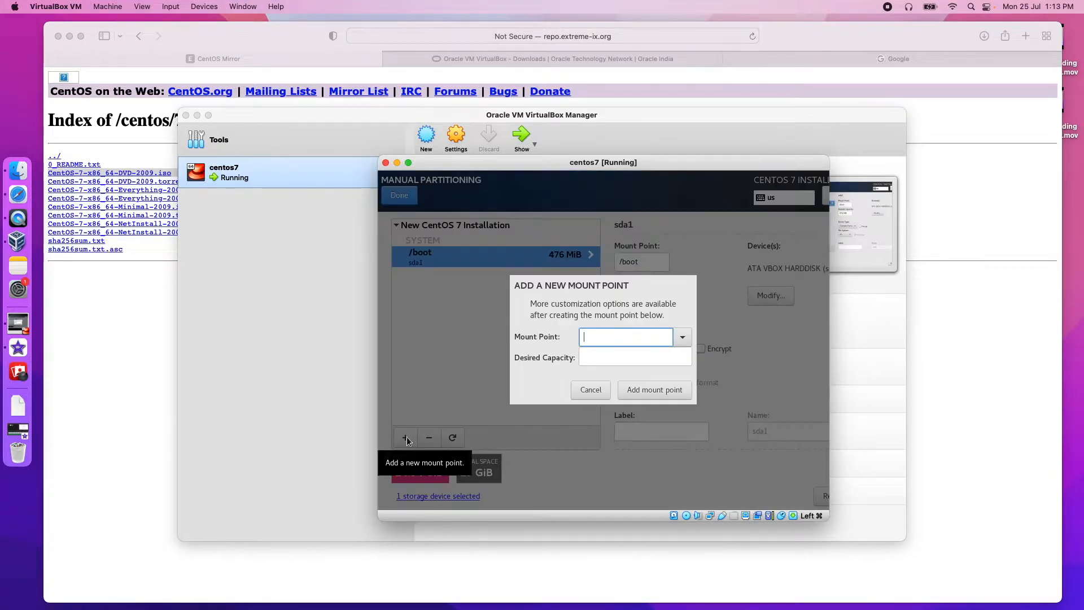
click(683, 337)
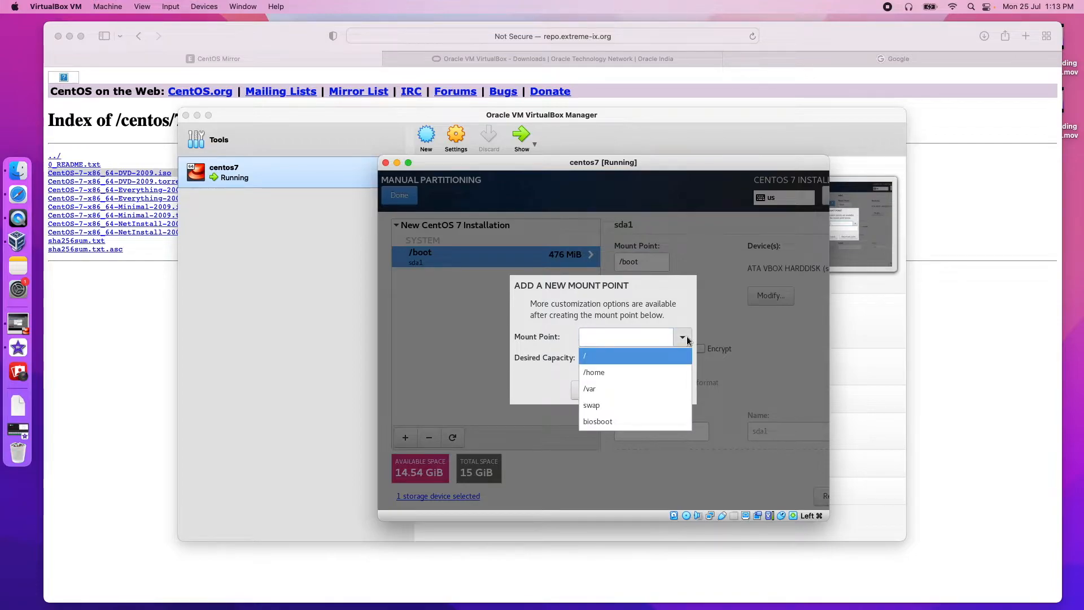
click(620, 359)
click(619, 356)
text(10240MB)
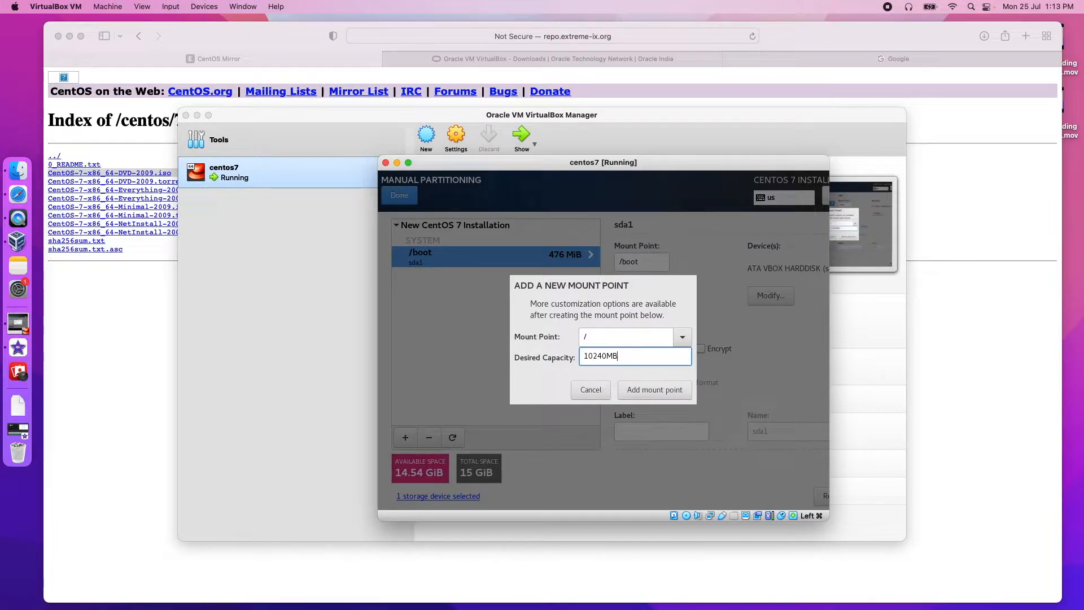
click(668, 392)
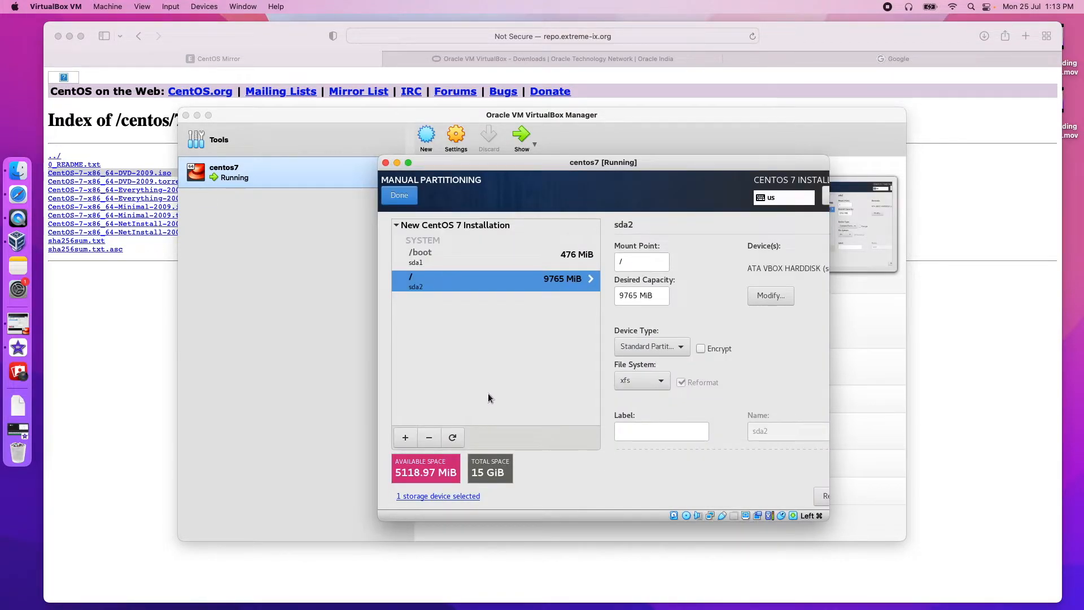
Step: Add a 1GB swap mount point
click(405, 438)
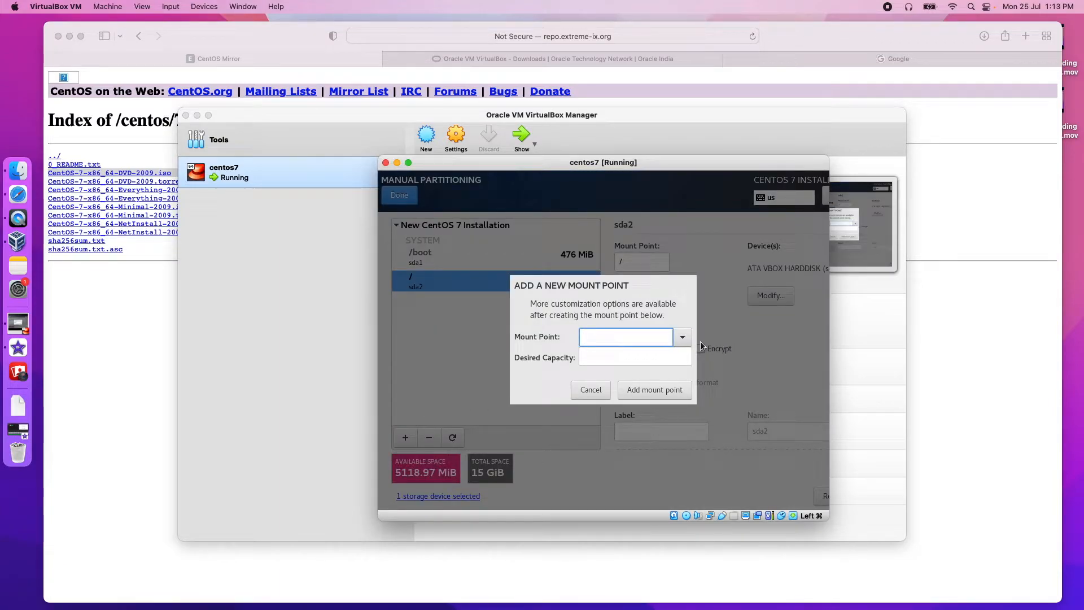
click(682, 337)
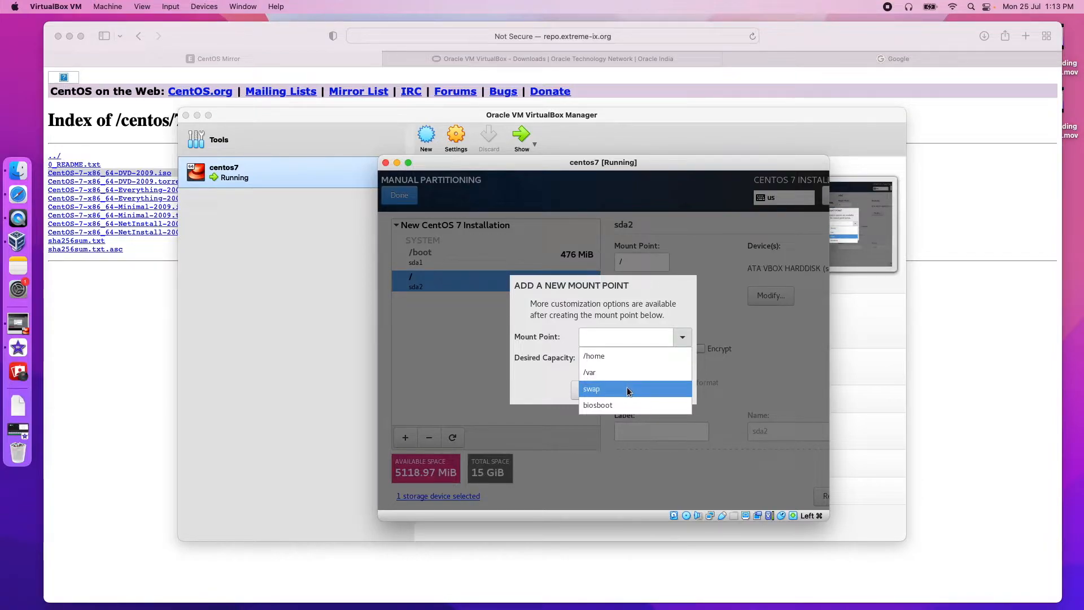
click(629, 389)
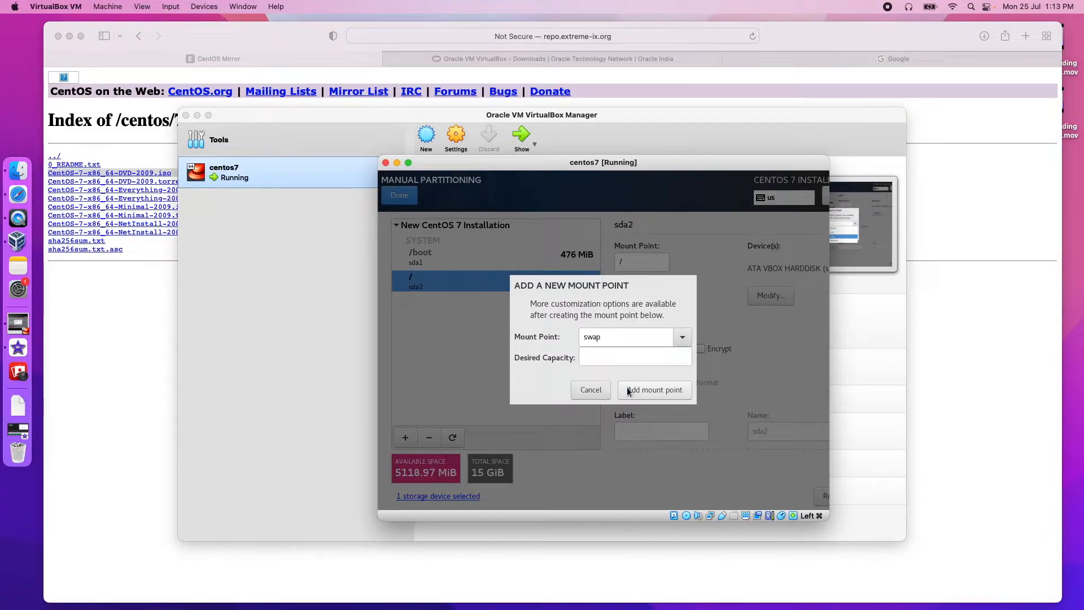
click(618, 353)
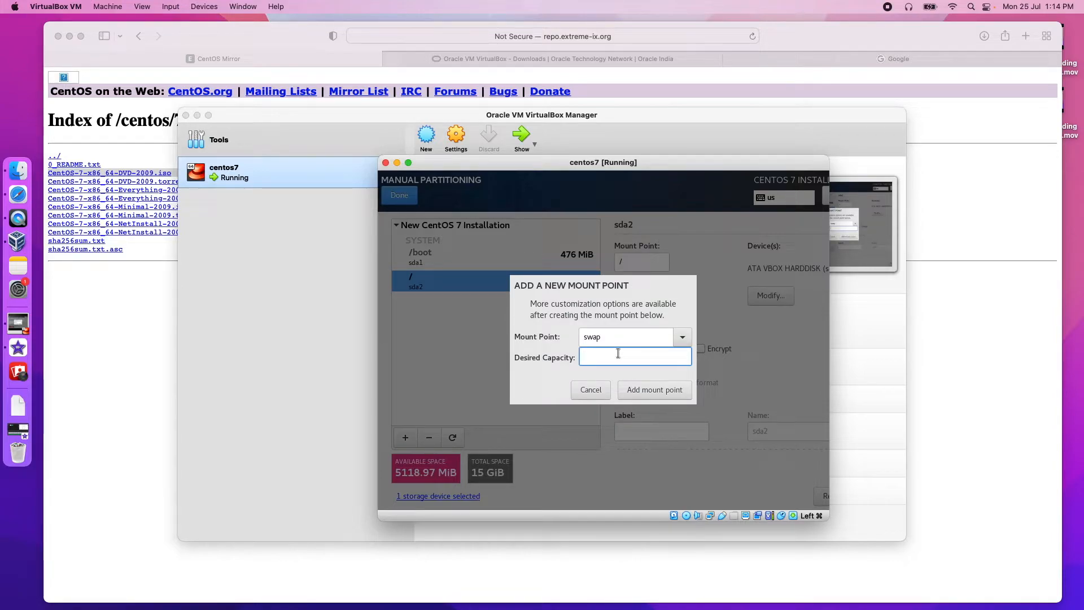
text(1GB)
click(645, 384)
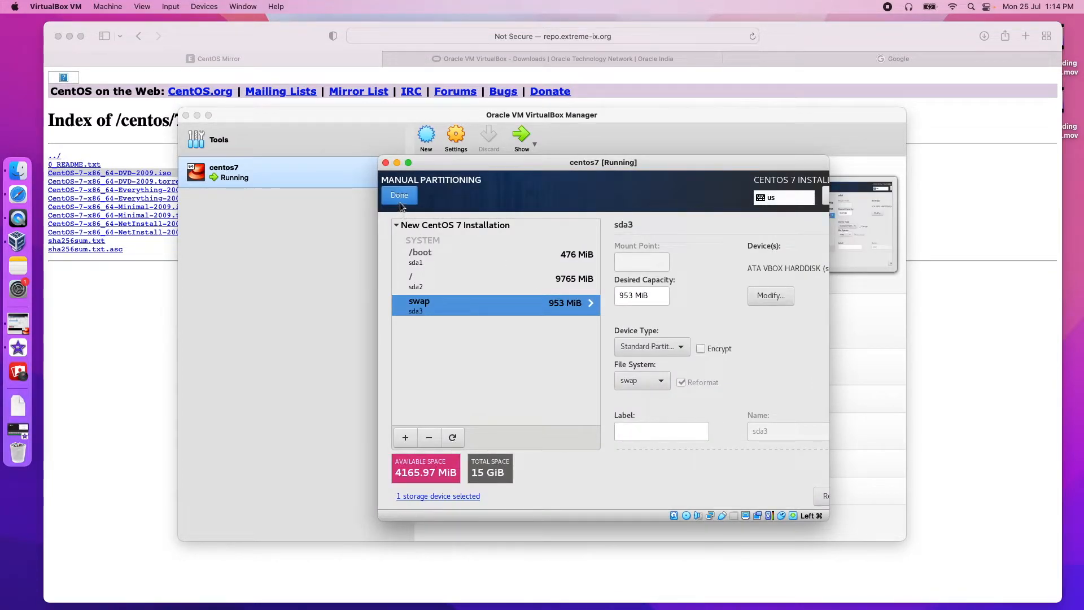
Step: Accept the partitioning changes and begin the CentOS installation
click(401, 197)
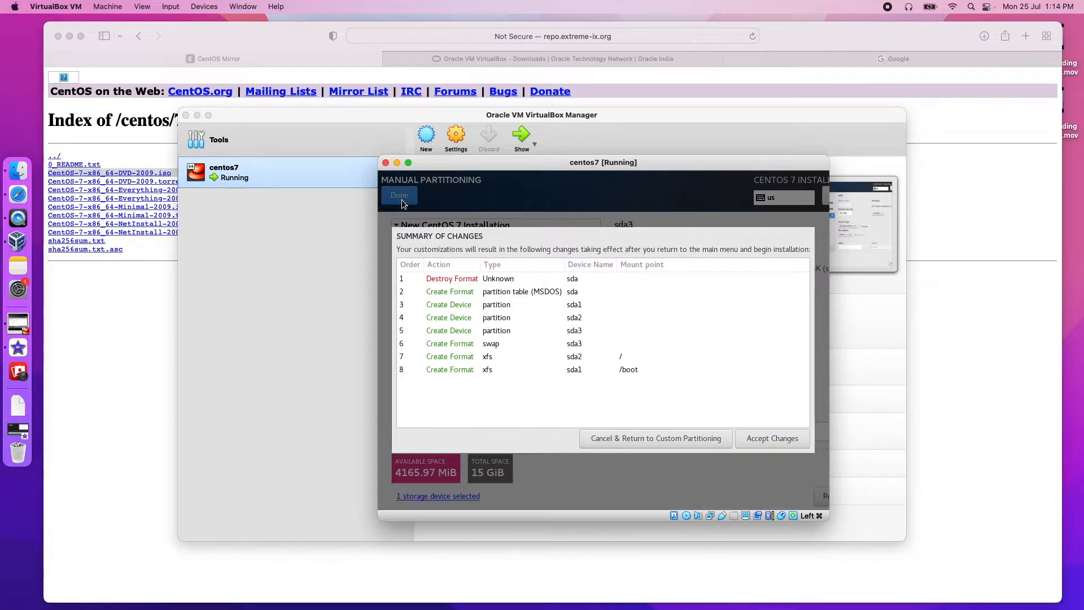
click(777, 441)
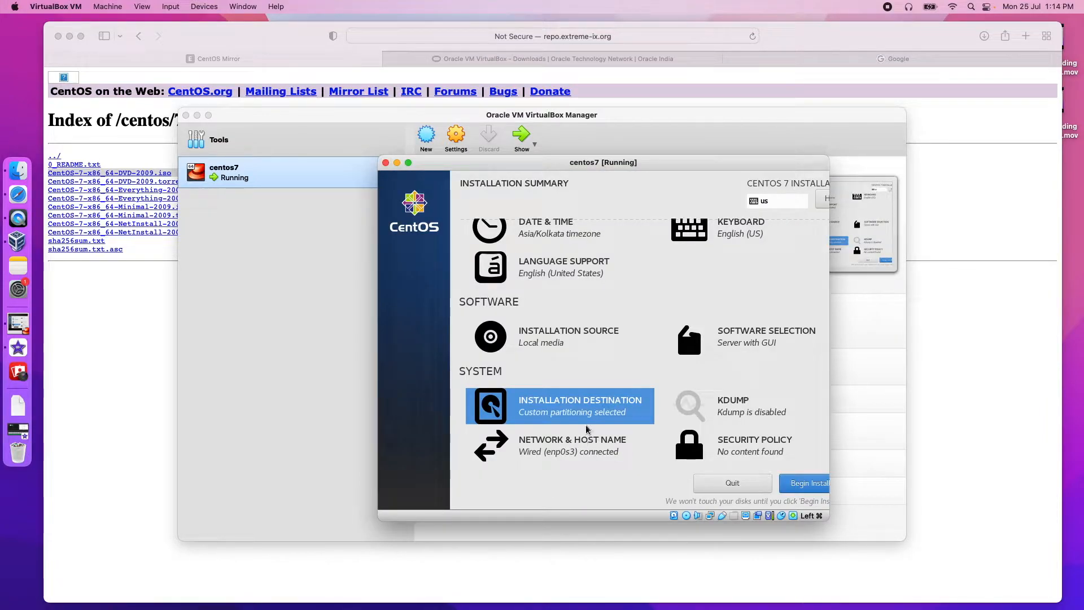
click(806, 484)
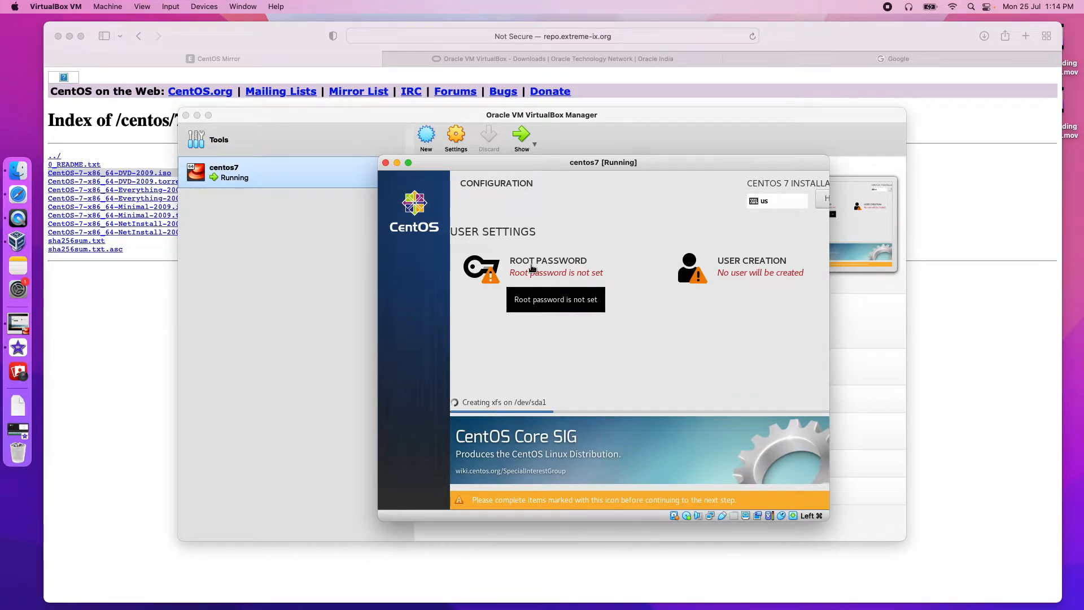
Step: Set and confirm the root password, then go to User Creation
click(531, 267)
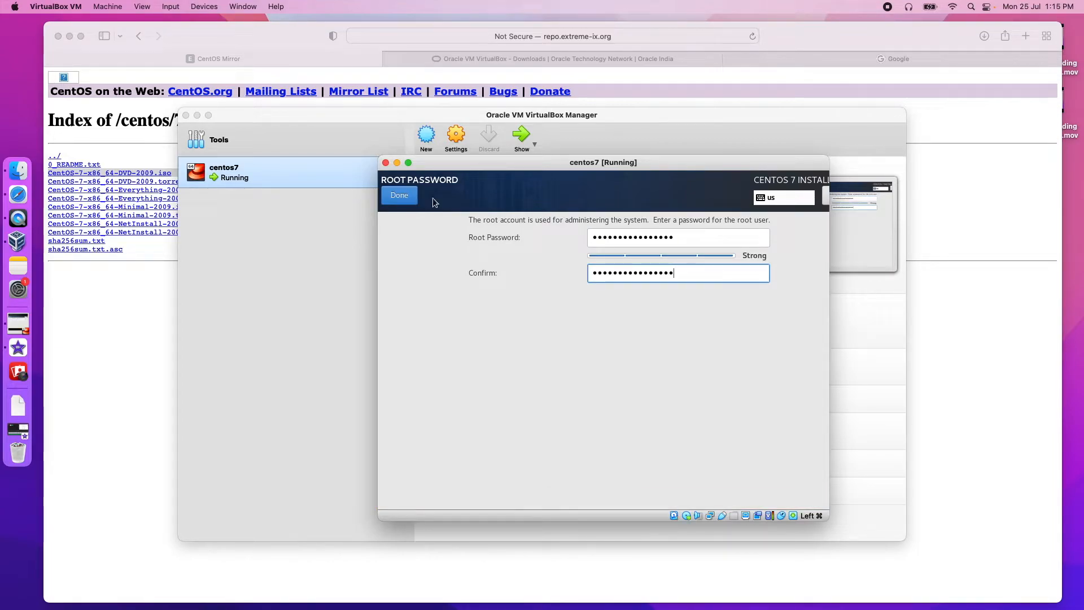
click(397, 195)
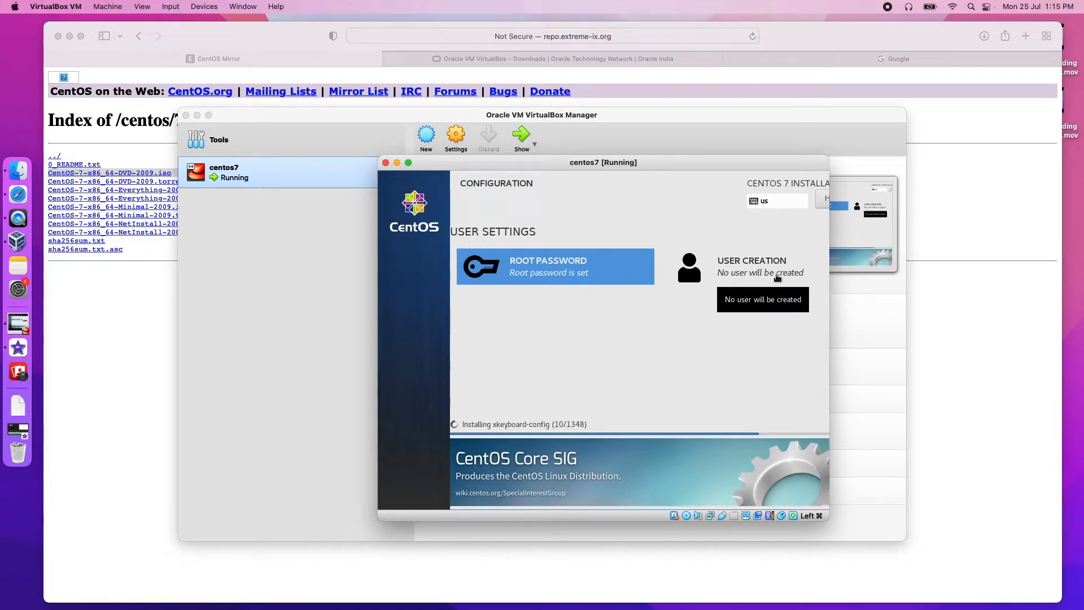
click(709, 271)
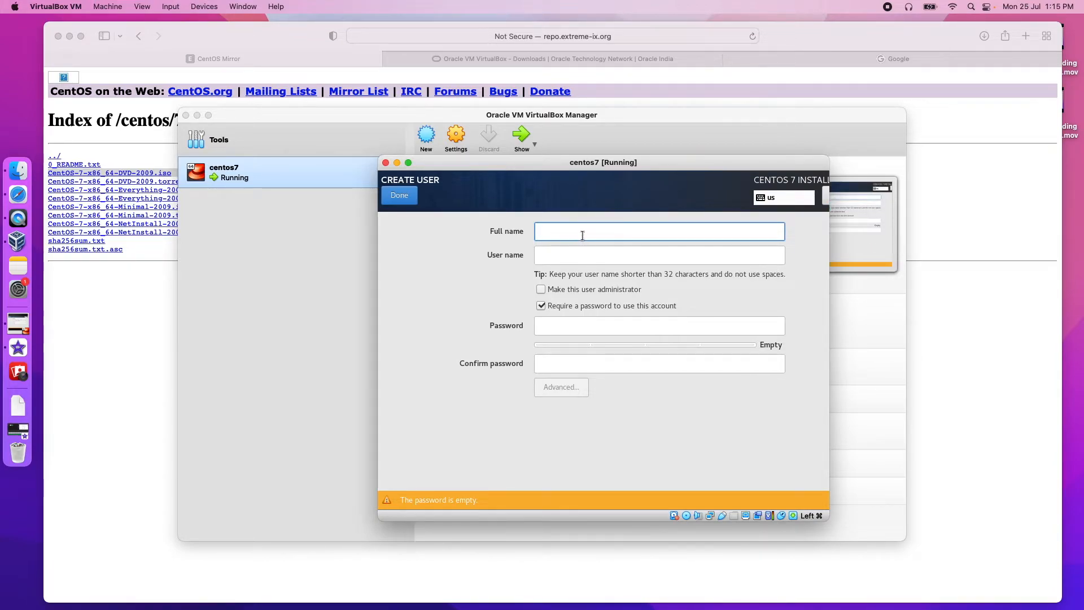
Step: Create an administrator user with the user's full name, a short user name and a confirmed password
text(fuji komalan)
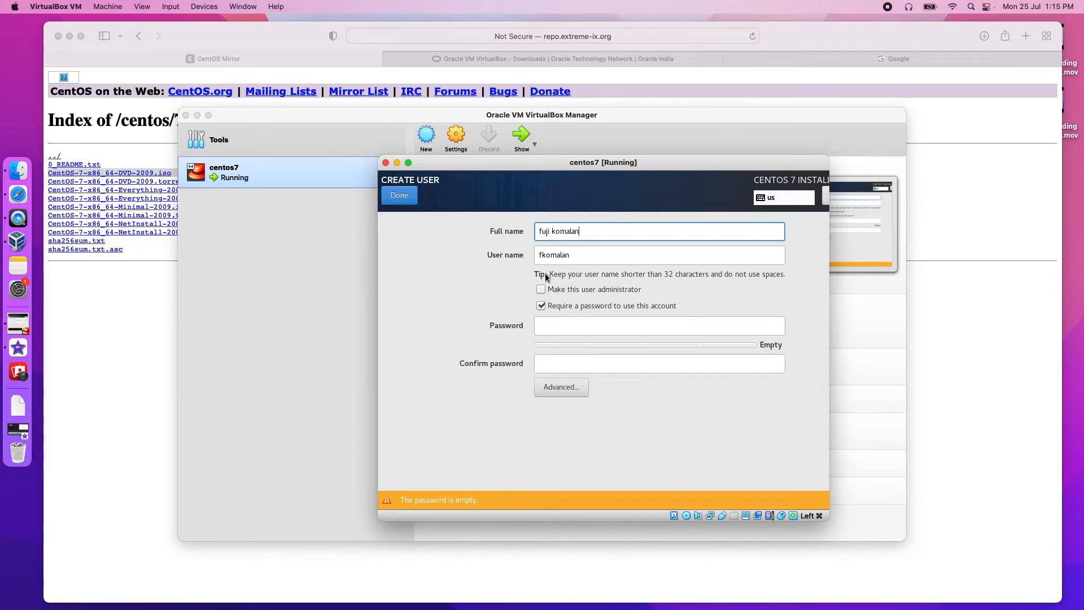
double_click(560, 257)
text(fuji)
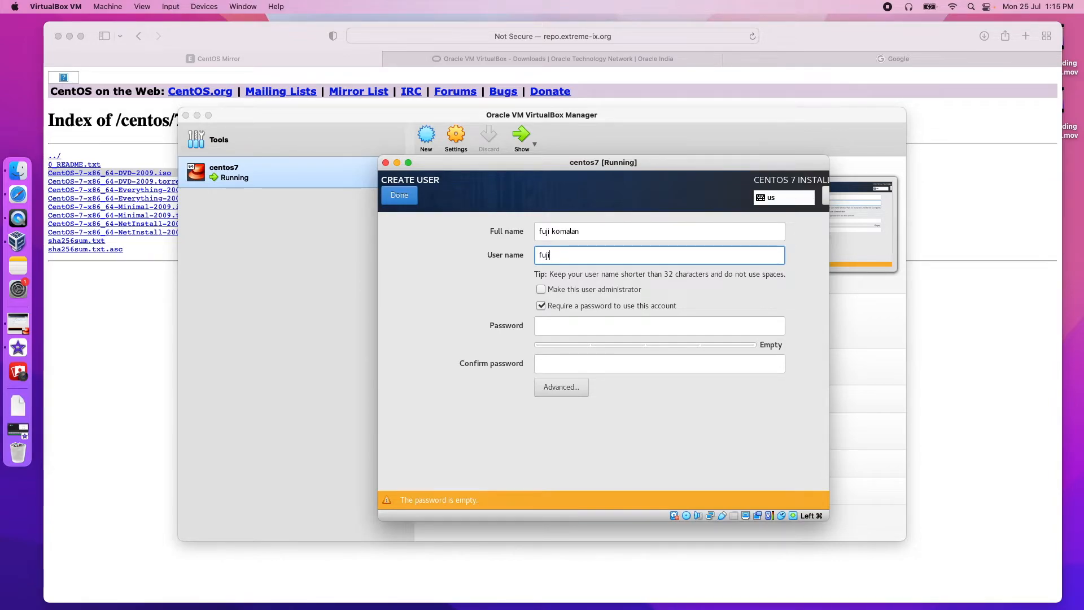
click(546, 292)
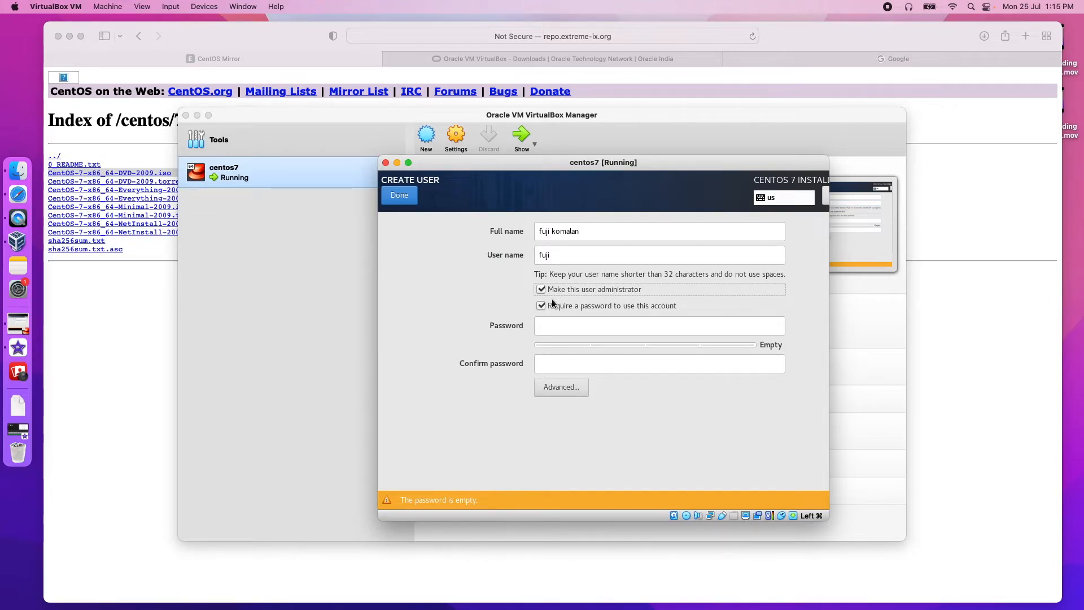
click(550, 324)
text(**********)
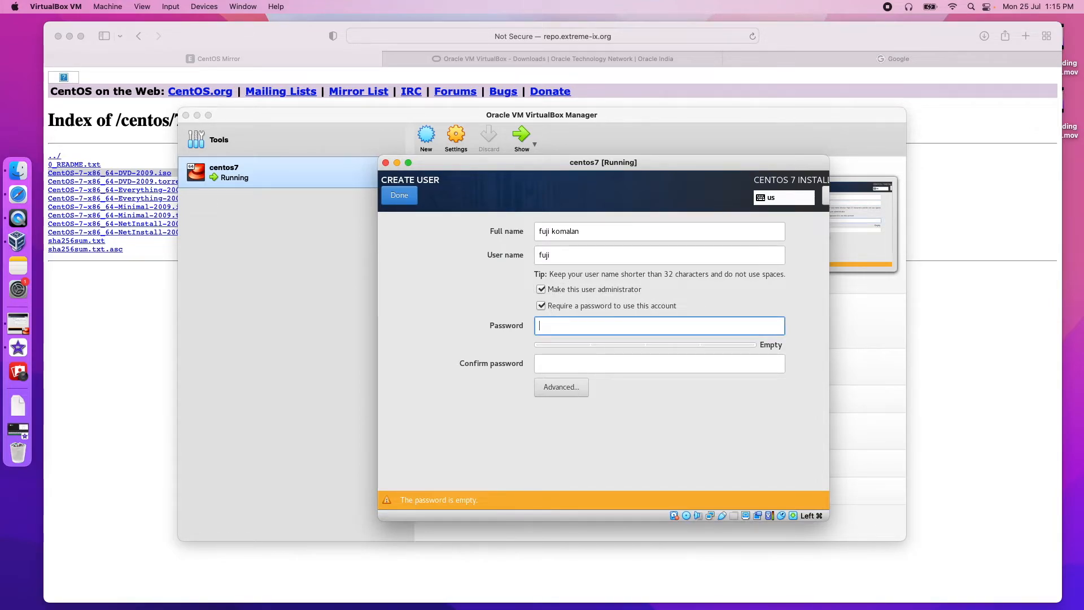
text(*****)
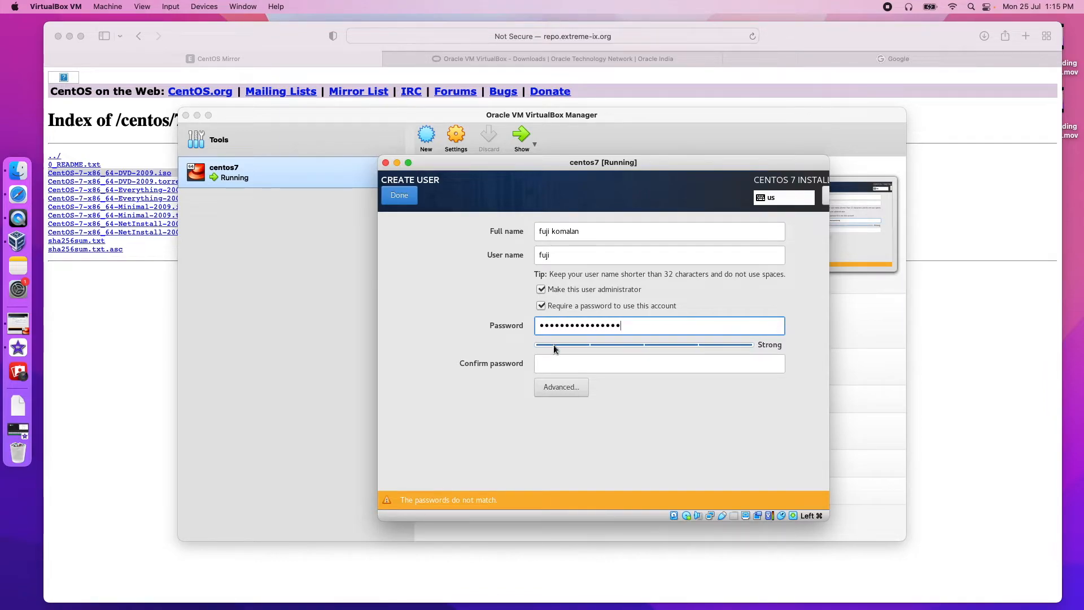
click(560, 361)
text(****************)
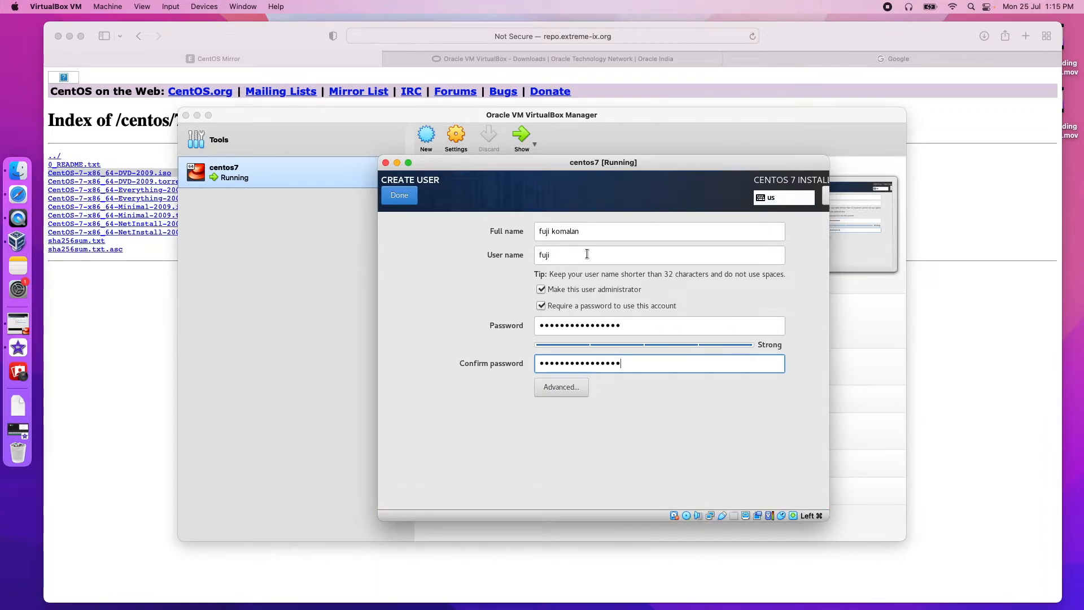
click(400, 195)
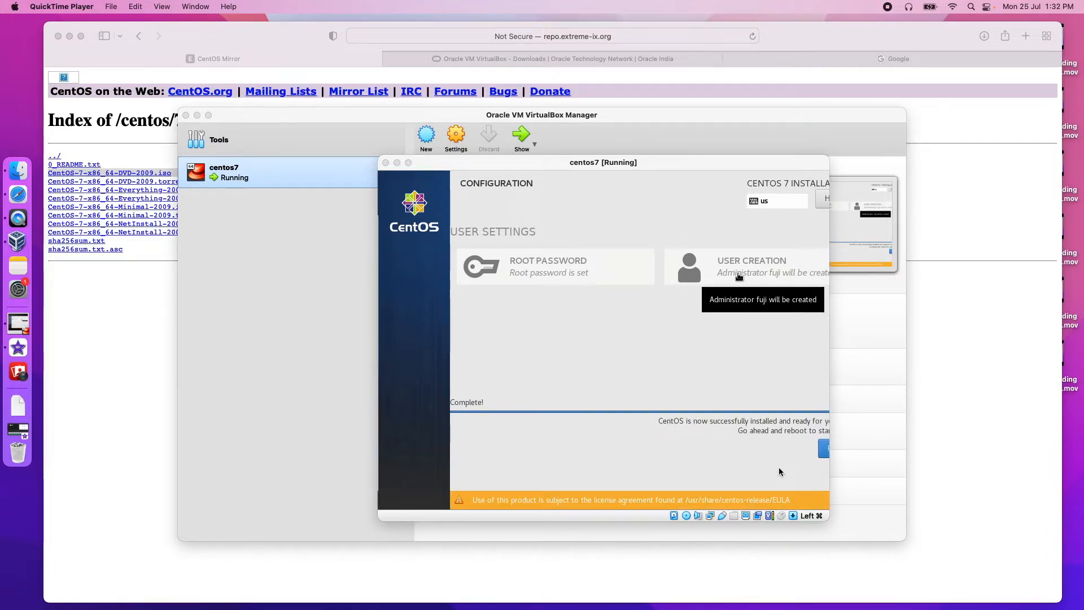
Step: Reboot the VM from the installation-complete screen
click(825, 453)
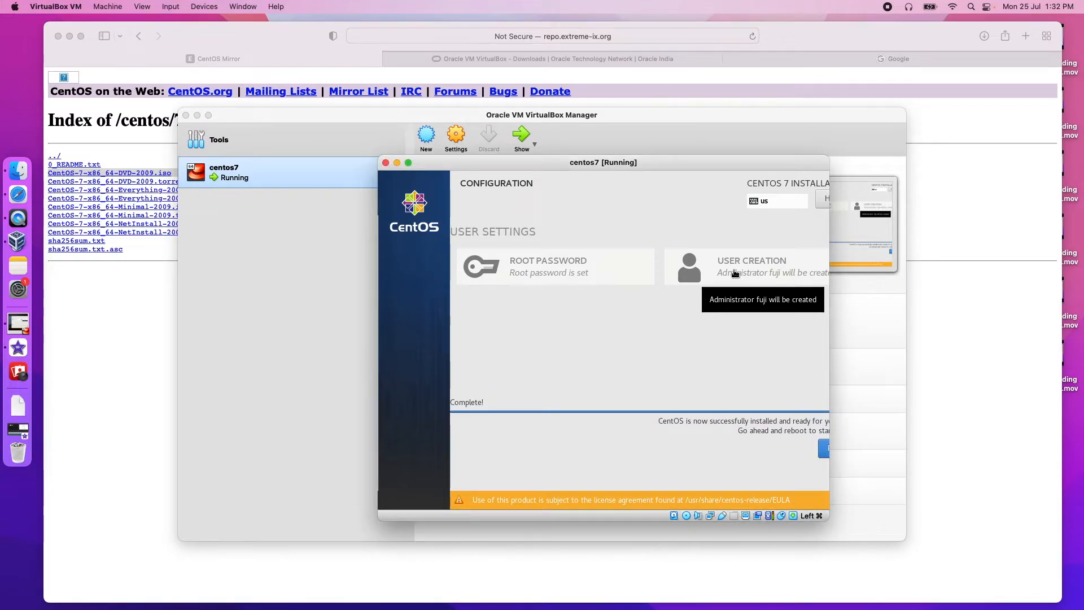
click(825, 449)
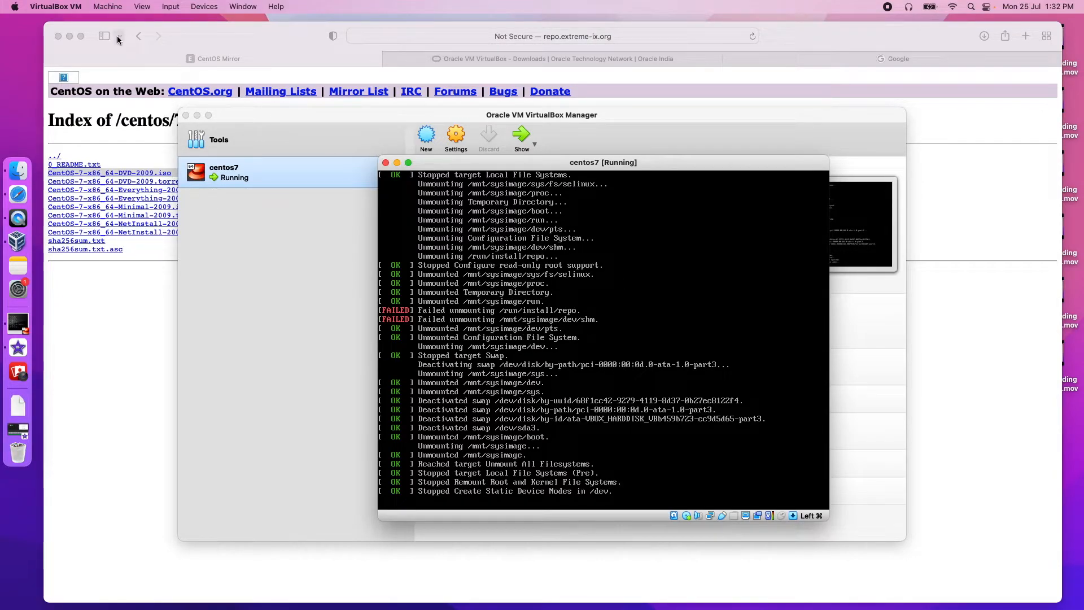
click(18, 218)
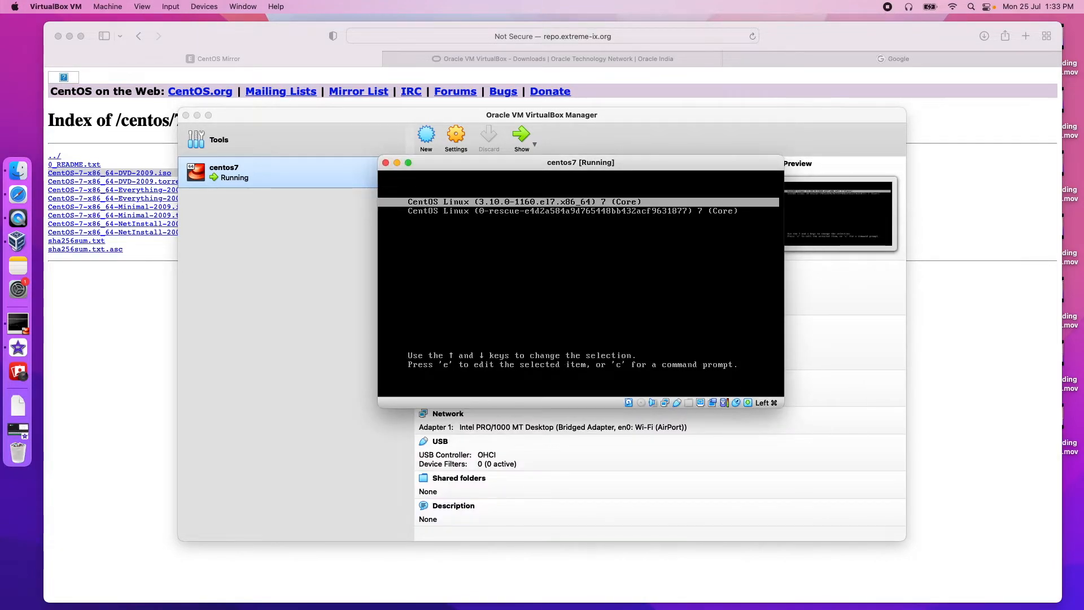
Step: Boot the first, normal CentOS Linux entry from the GRUB menu
key(Down)
key(Up)
key(Return)
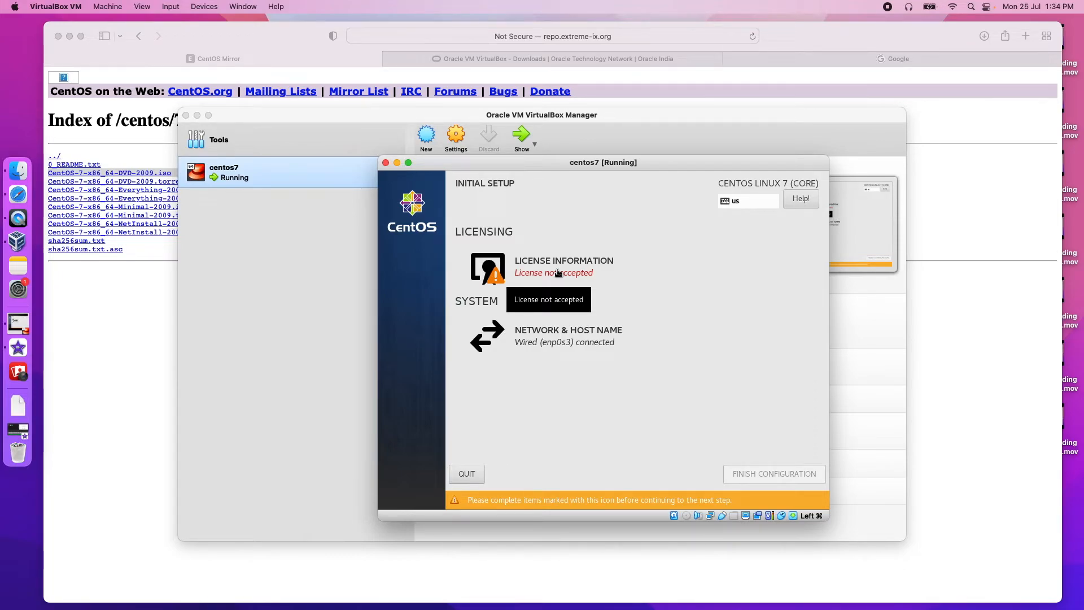
Step: Accept the CentOS licence agreement and finish the initial configuration
click(558, 273)
click(417, 458)
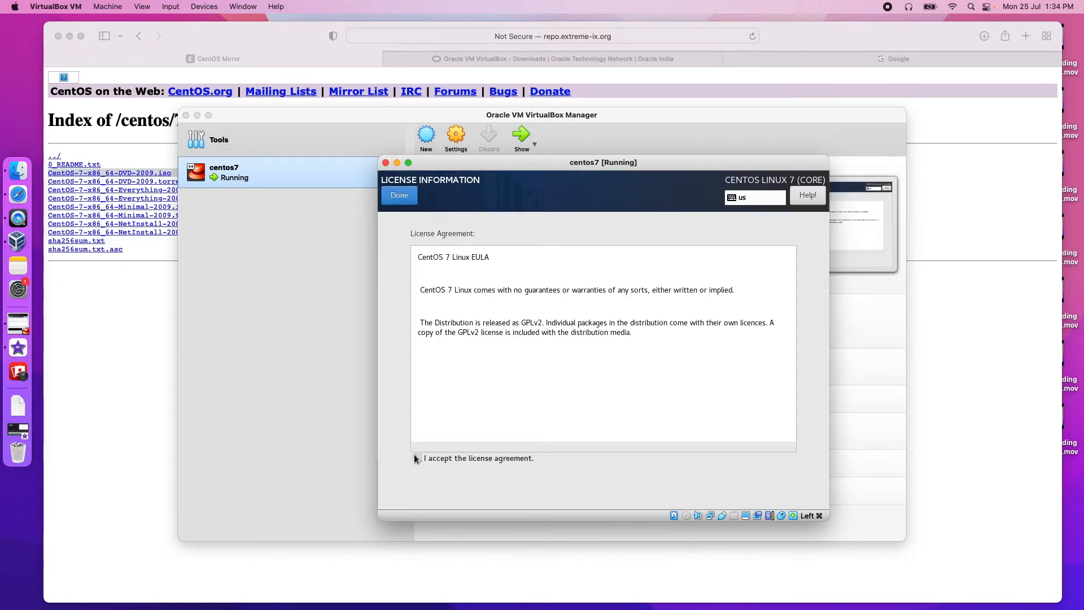
click(402, 192)
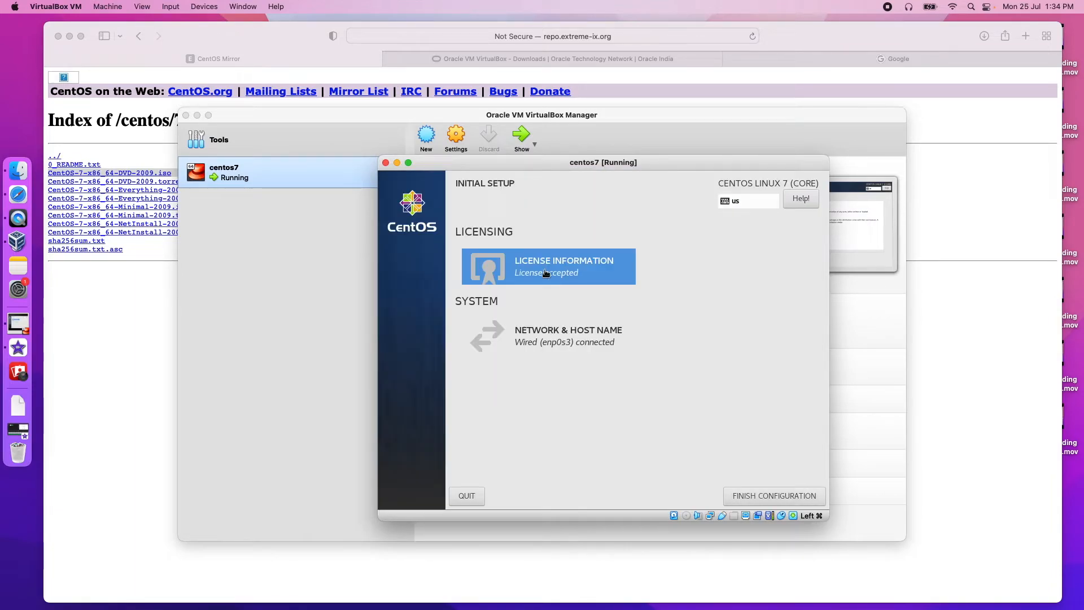
click(779, 492)
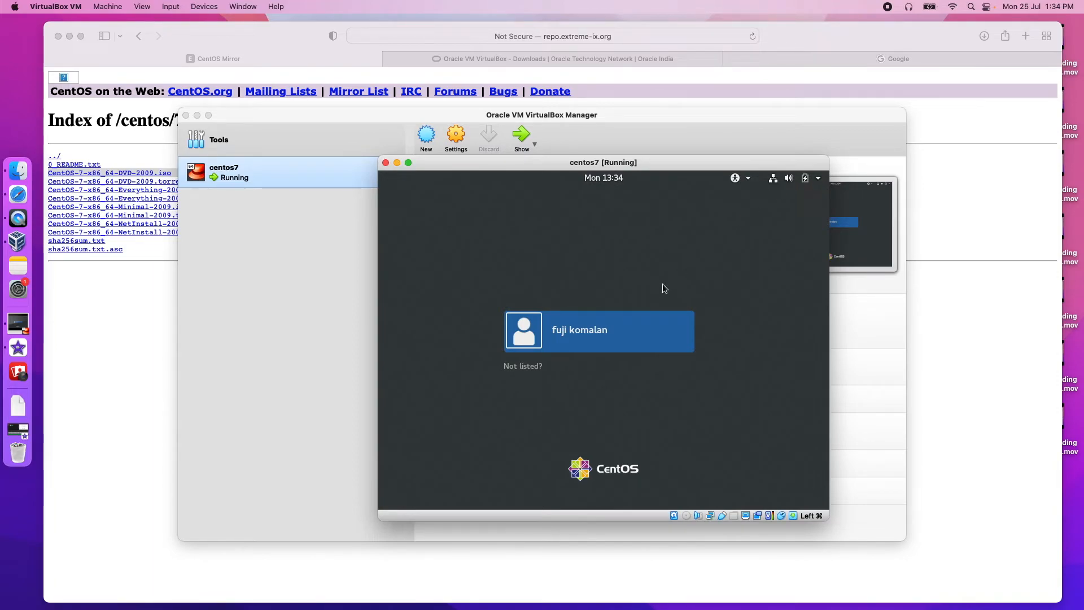
Step: Log in as root through 'Not listed?' using the root account password
click(522, 368)
text(root)
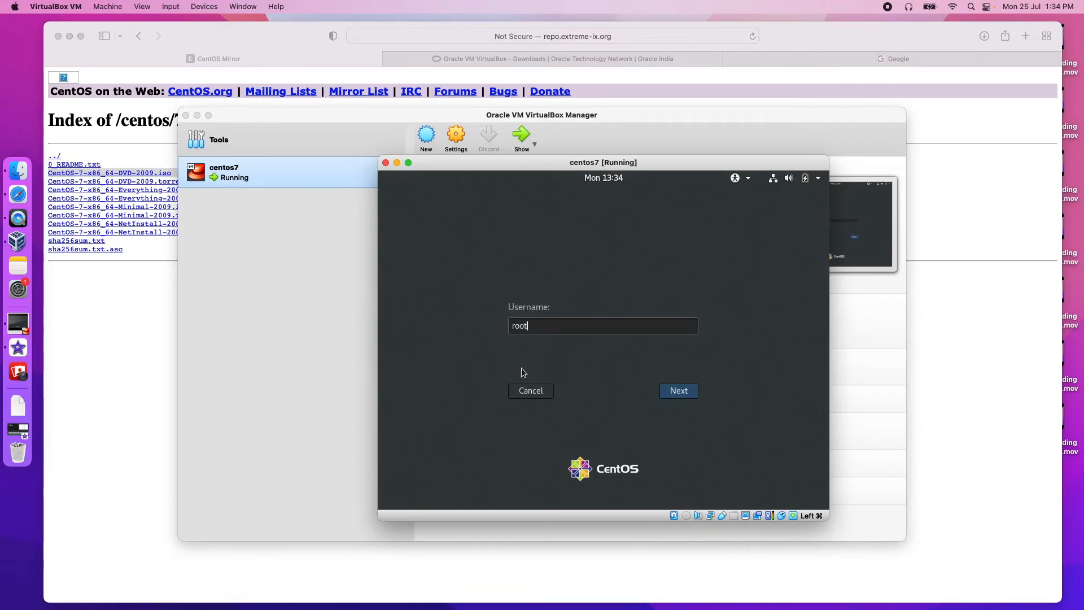
key(Return)
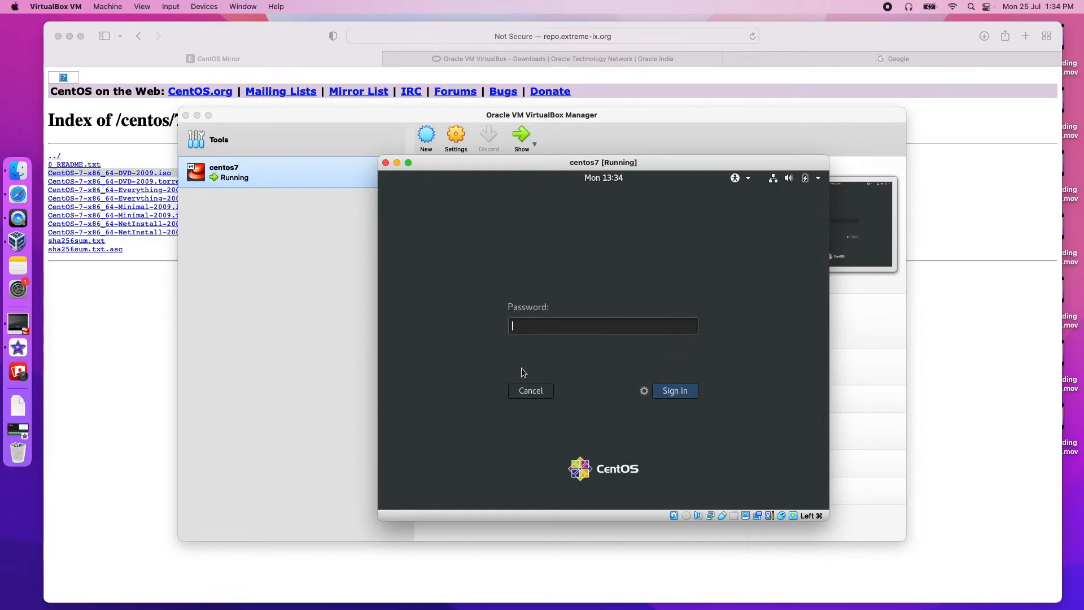
text(••••••••••••••••)
key(Return)
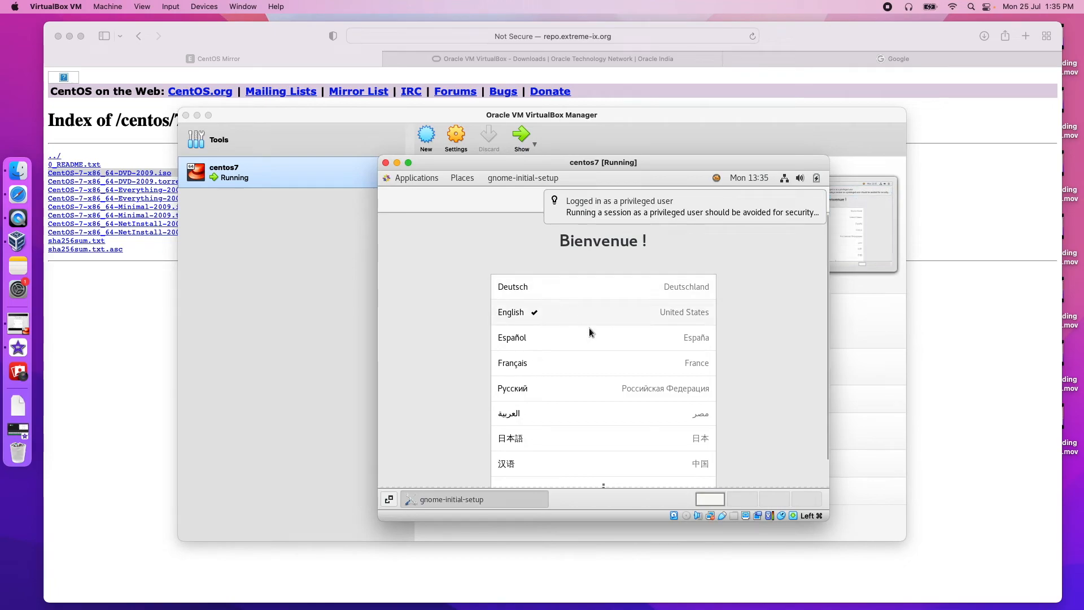
Step: Keep the English language and English (US) keyboard, and turn Location Services off
mouse_move(814, 215)
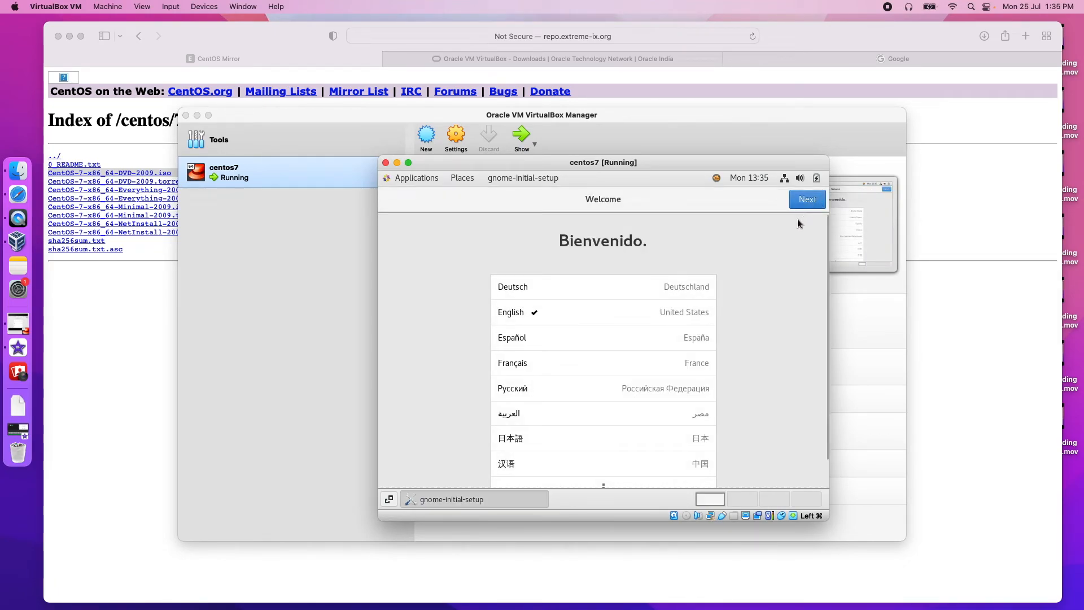
click(802, 203)
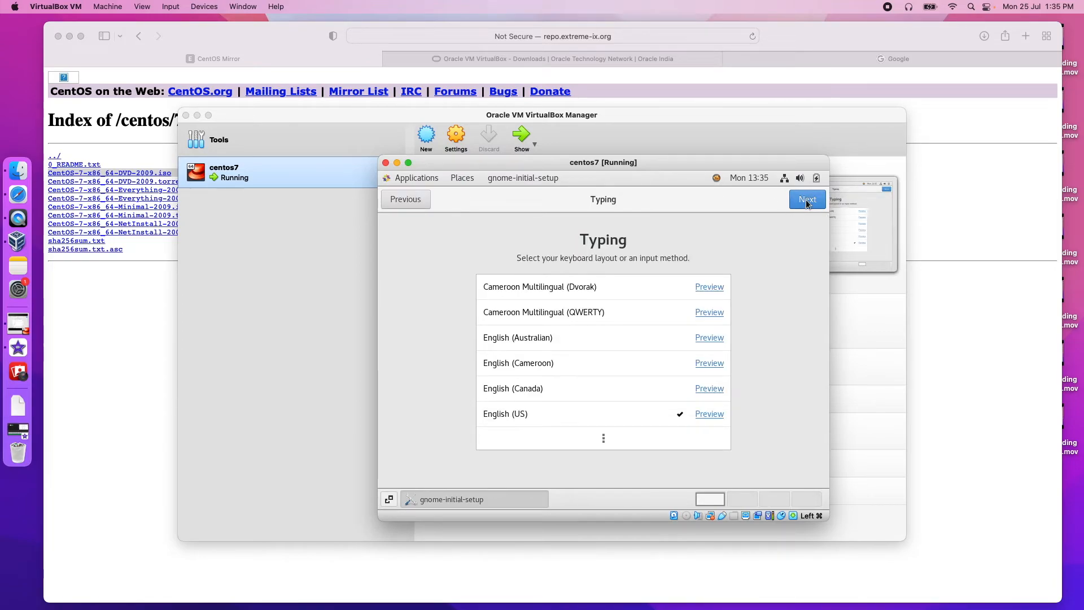
click(808, 203)
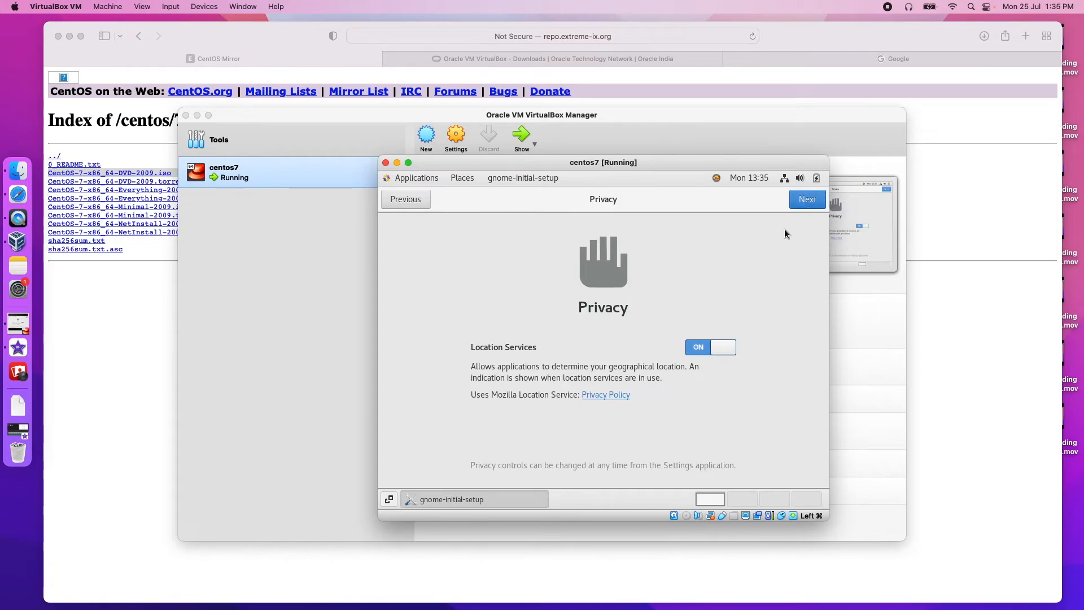
click(696, 344)
click(801, 205)
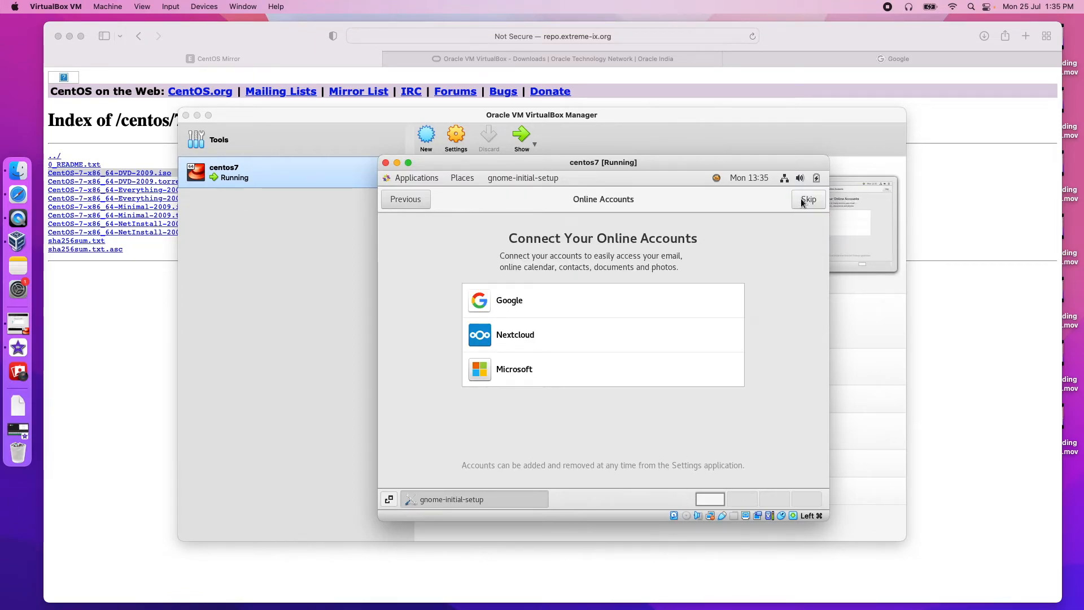
Step: Skip online accounts, start using CentOS Linux and close the Getting Started help
click(801, 201)
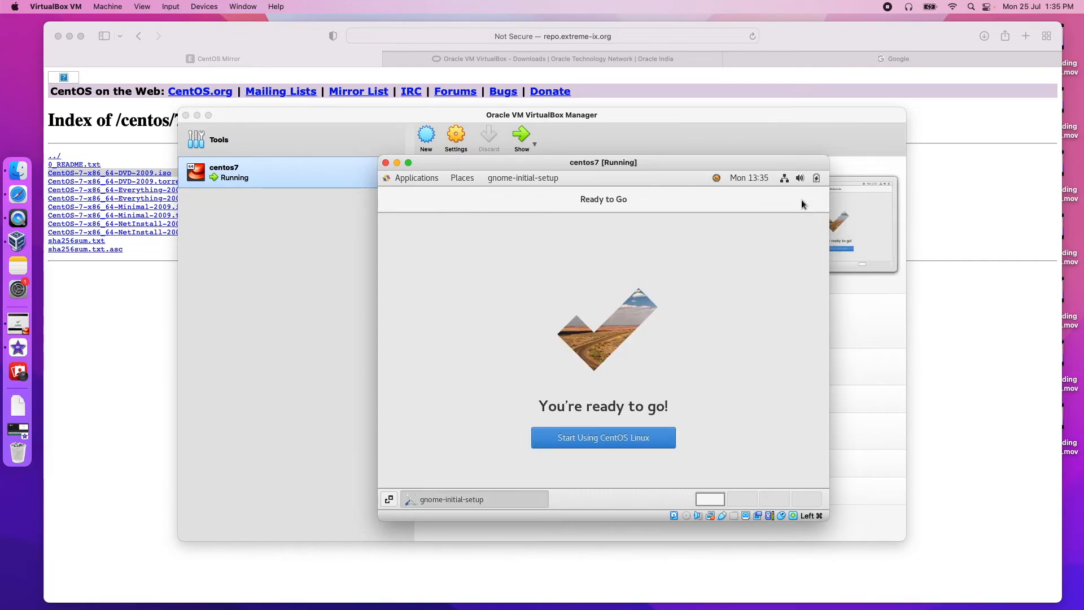
click(610, 440)
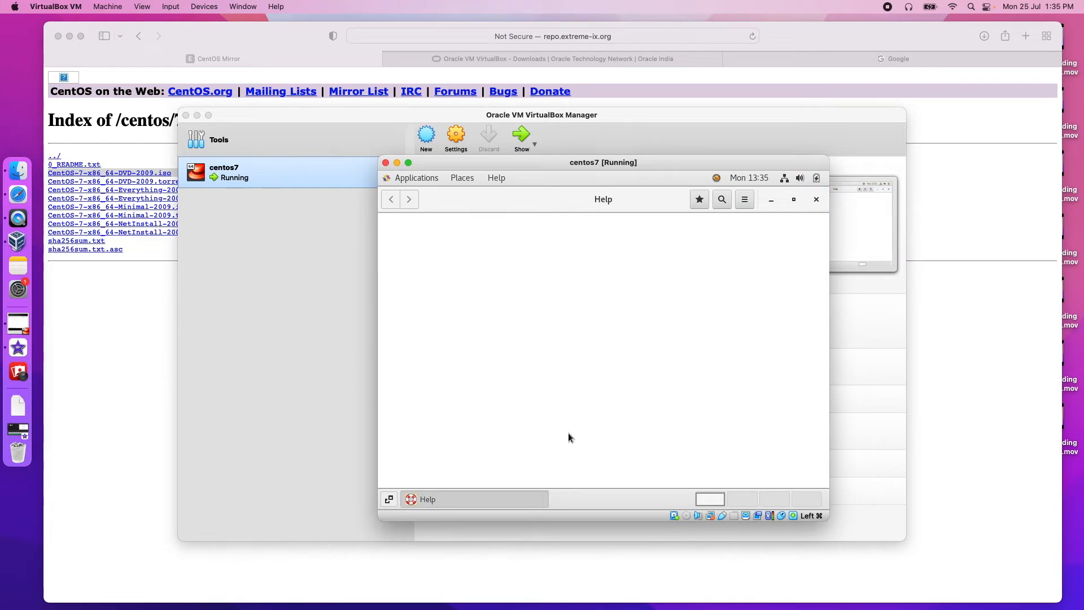
click(815, 198)
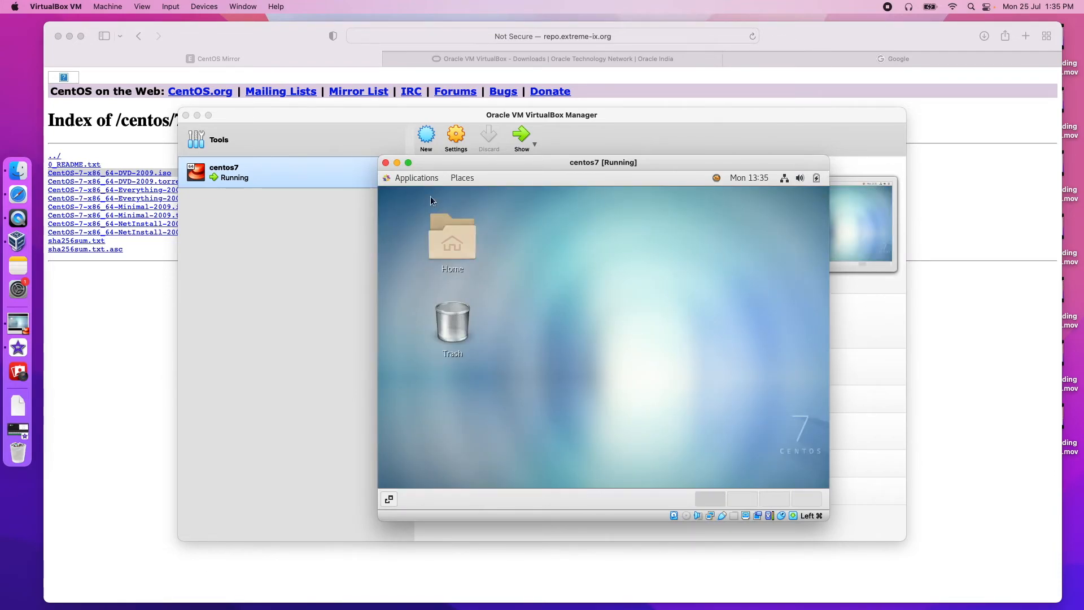
Step: In Settings > Devices > Displays, pick 1280 × 960 (4:3) as the resolution
click(425, 177)
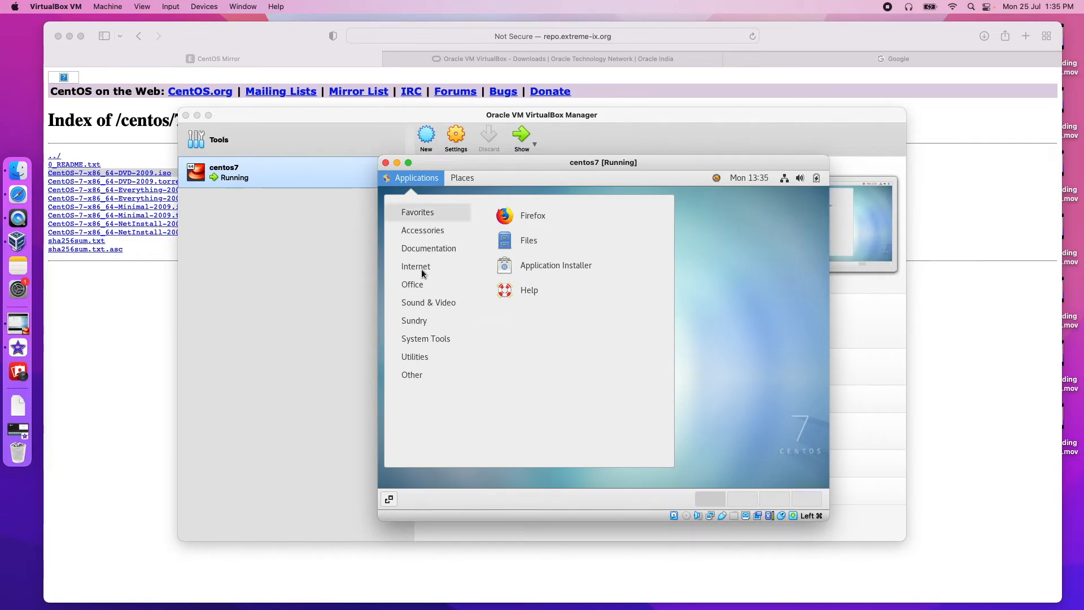
mouse_move(433, 337)
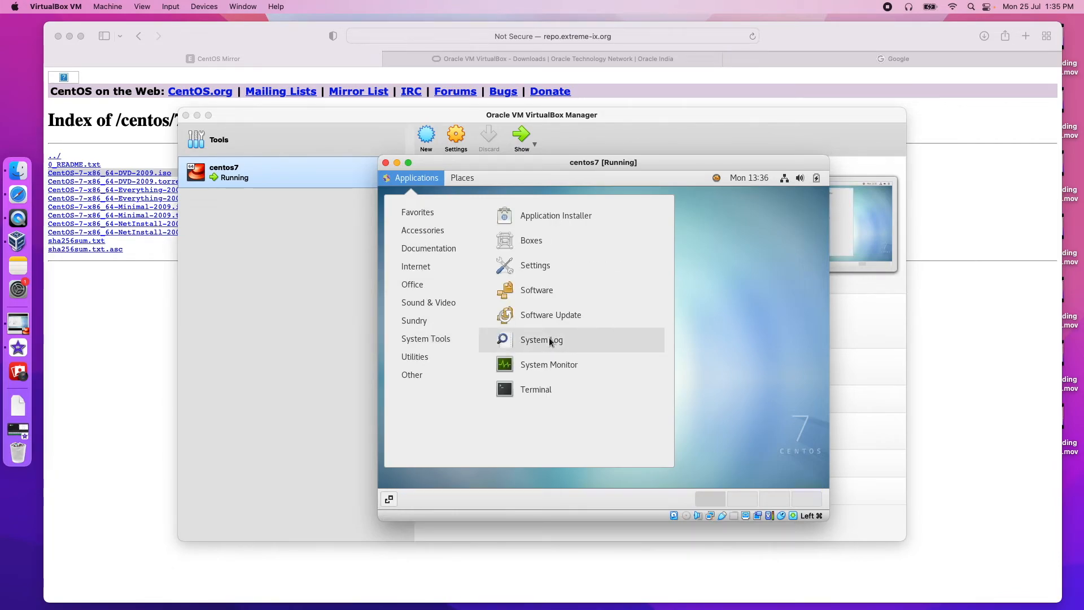
click(551, 266)
scroll(476, 337, down, 5)
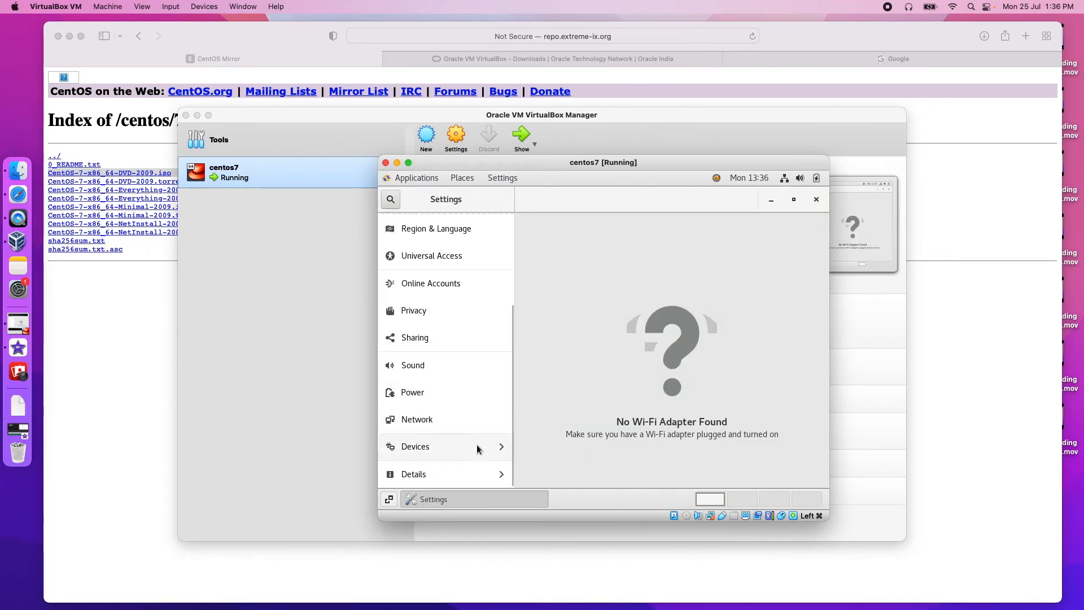
click(476, 445)
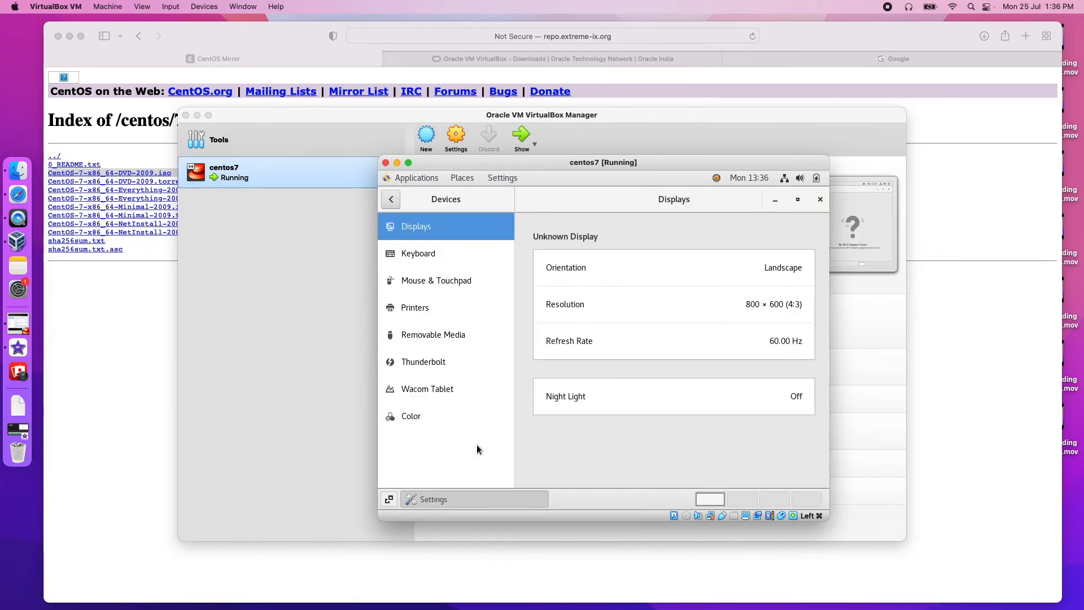
click(676, 306)
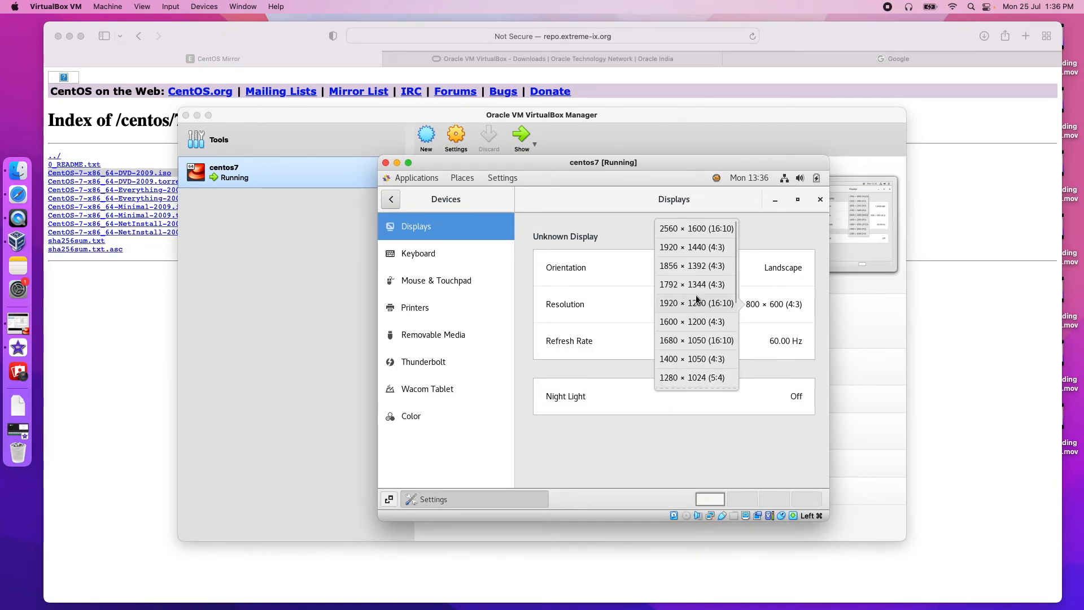
scroll(705, 354, down, 3)
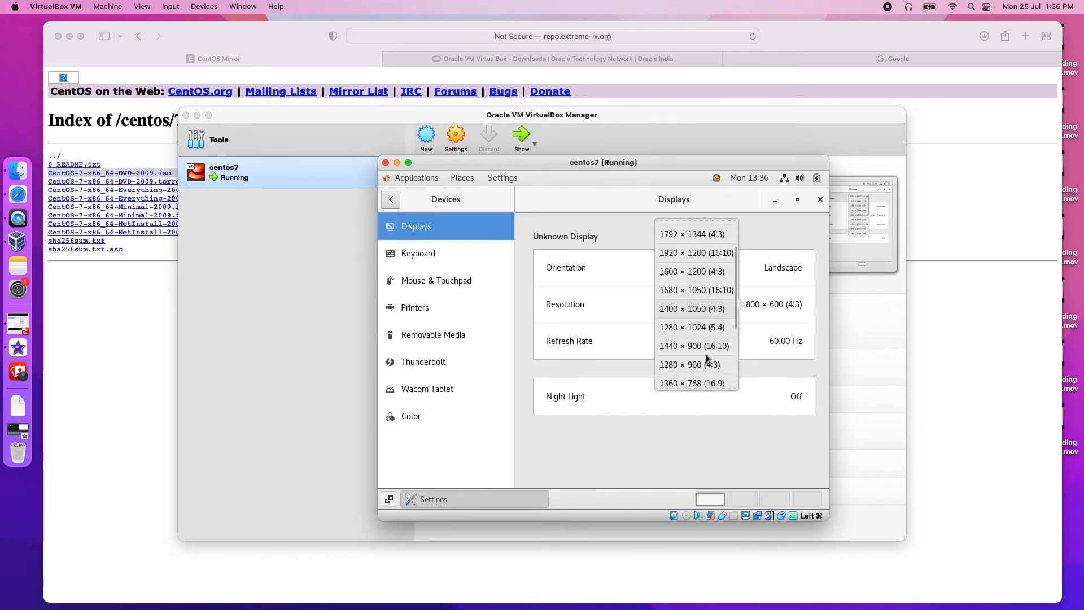
click(675, 366)
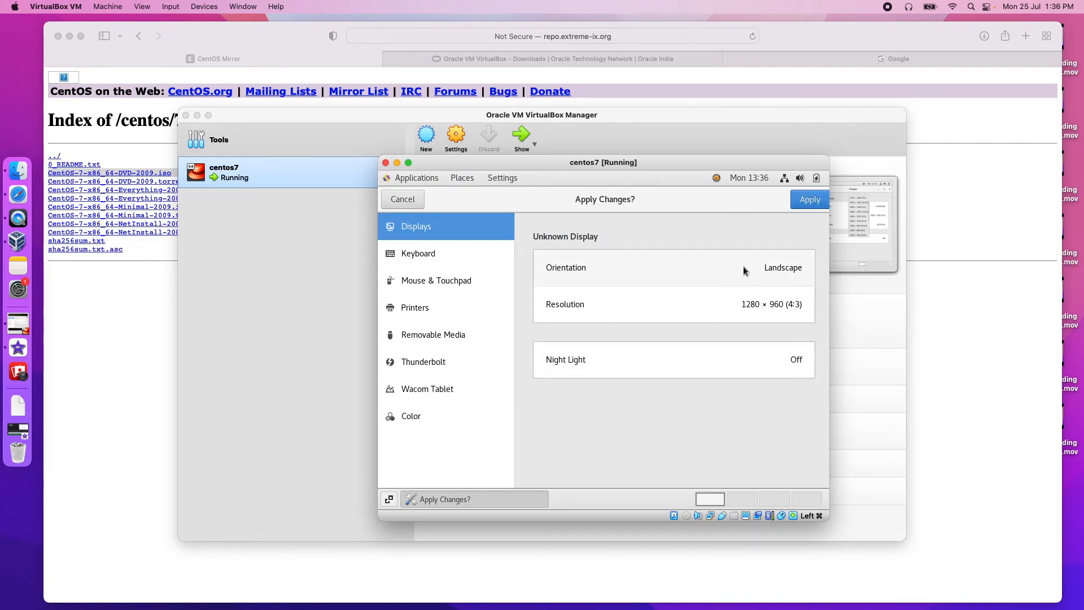
Step: Apply and keep the 1280 × 960 resolution, then close the Settings window
click(811, 201)
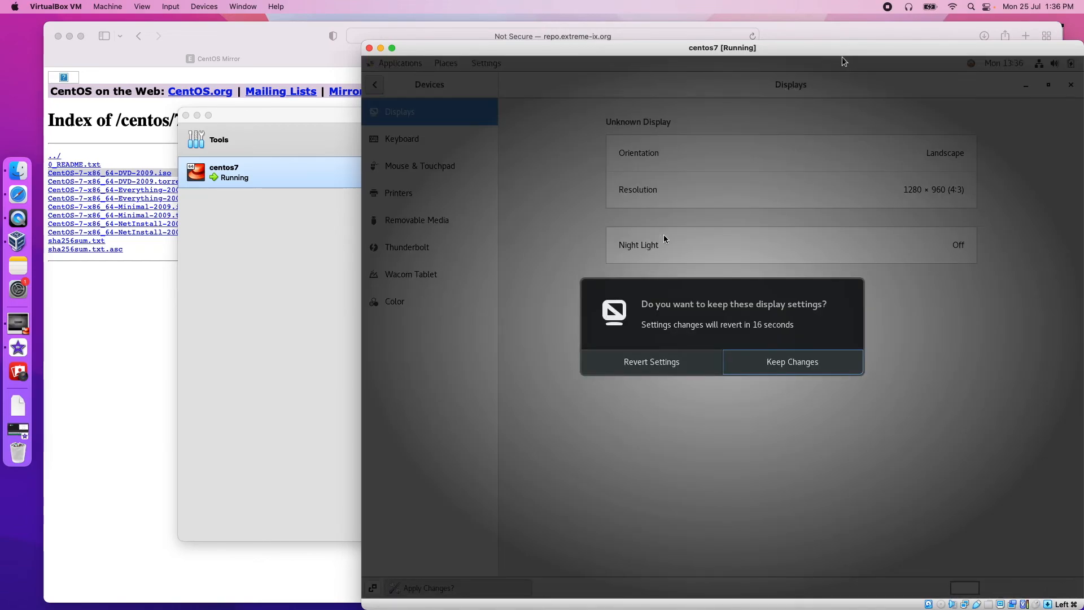
drag(842, 57, 644, 57)
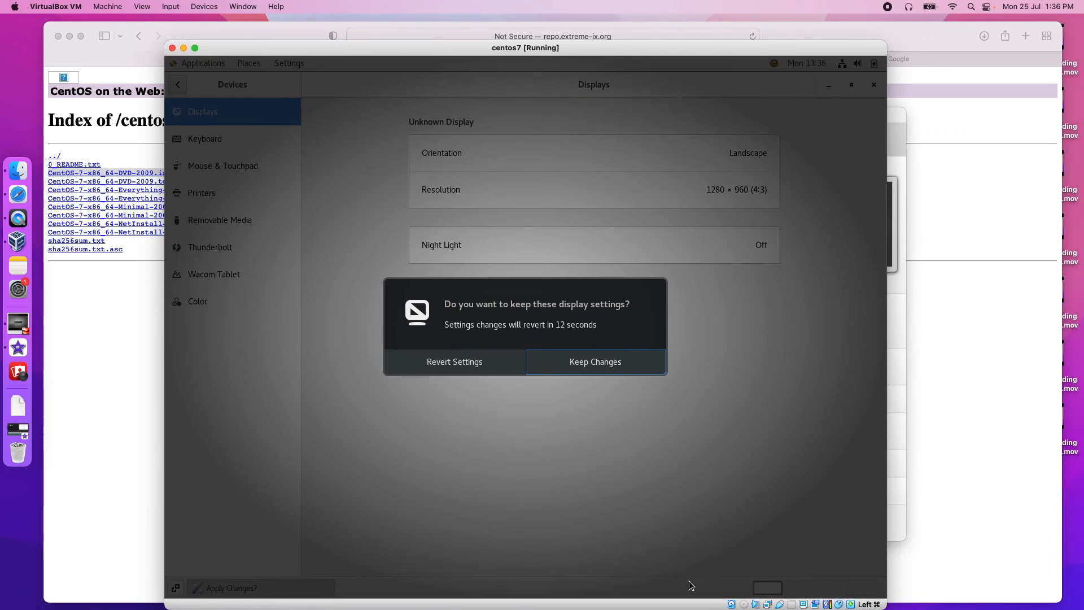
click(596, 370)
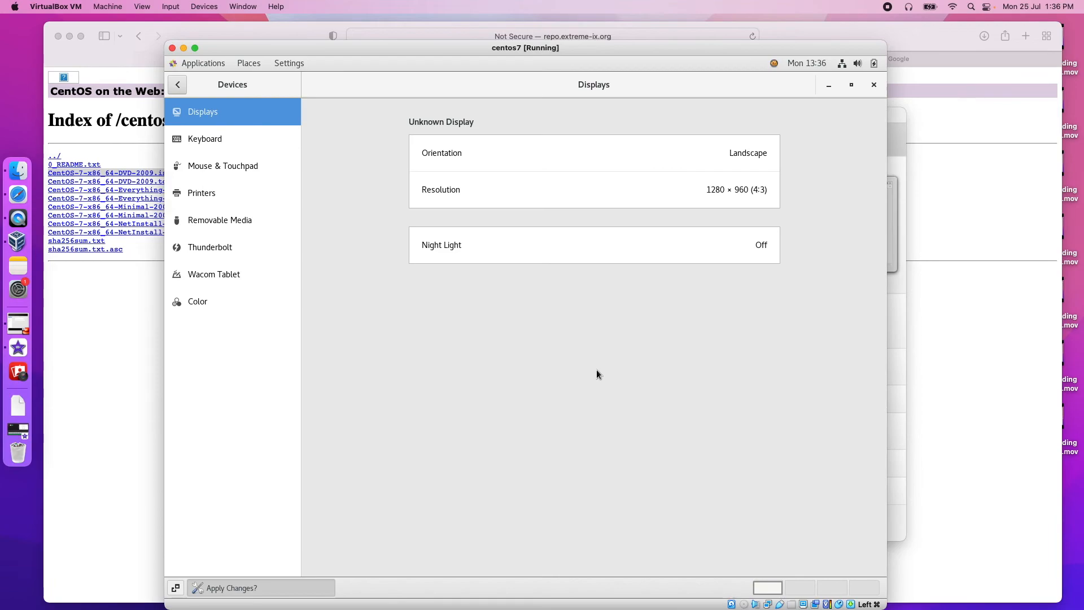
click(873, 85)
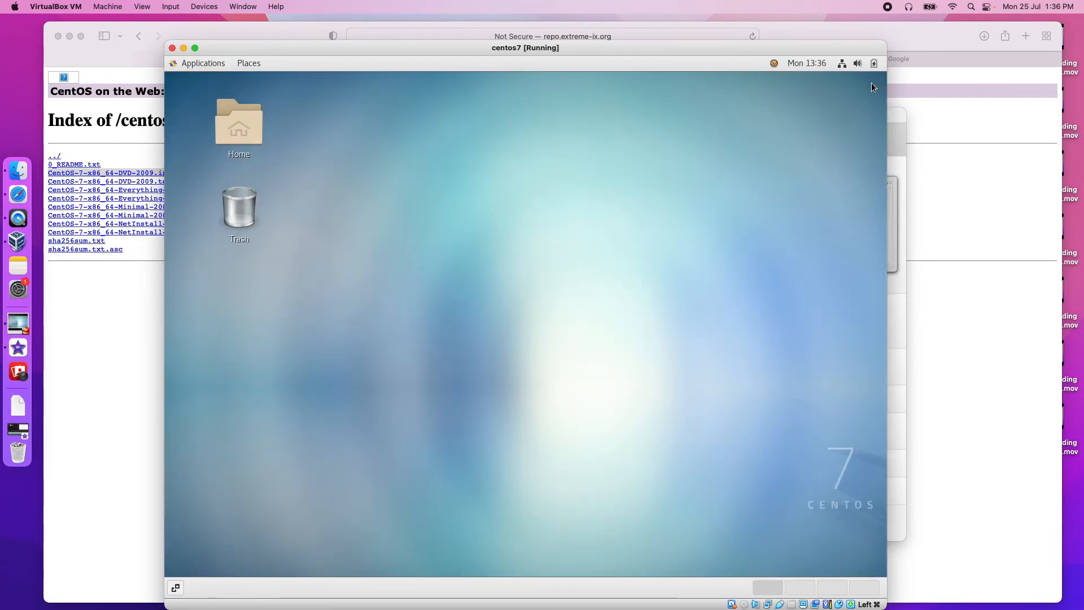
click(182, 62)
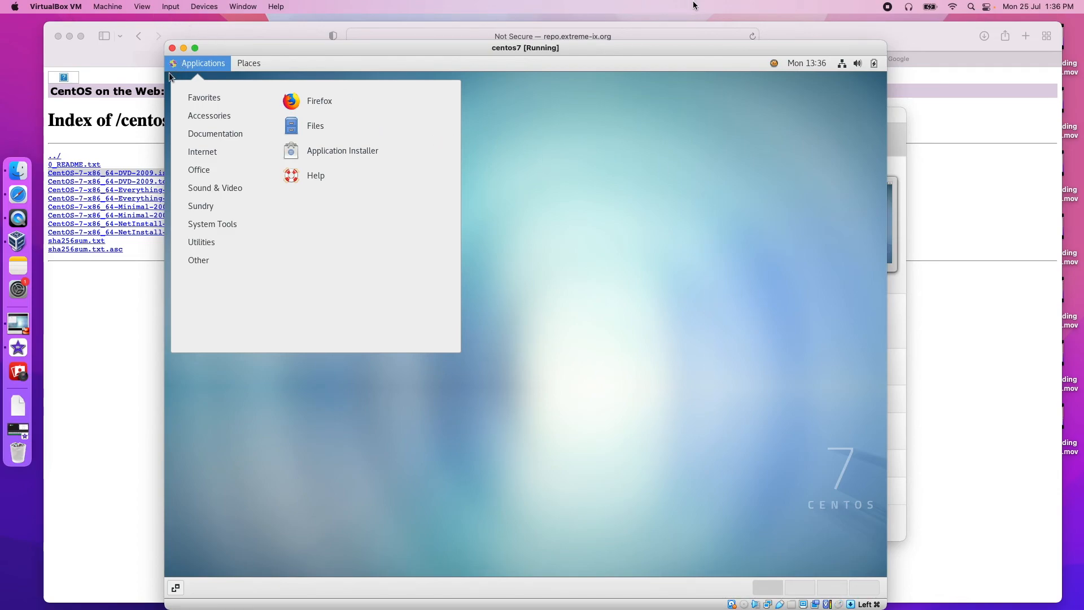
click(888, 7)
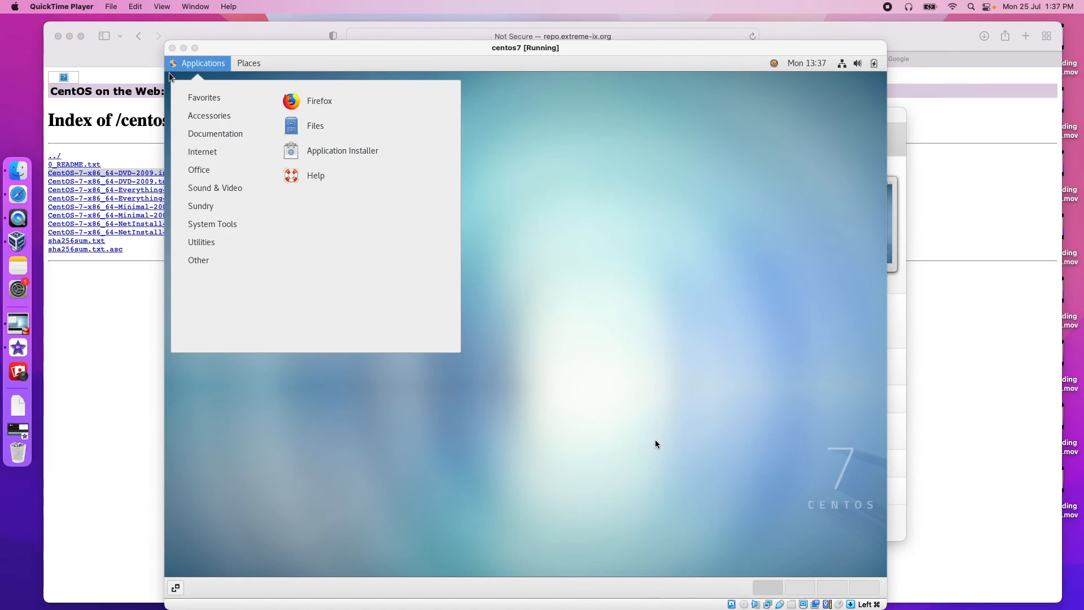
click(667, 231)
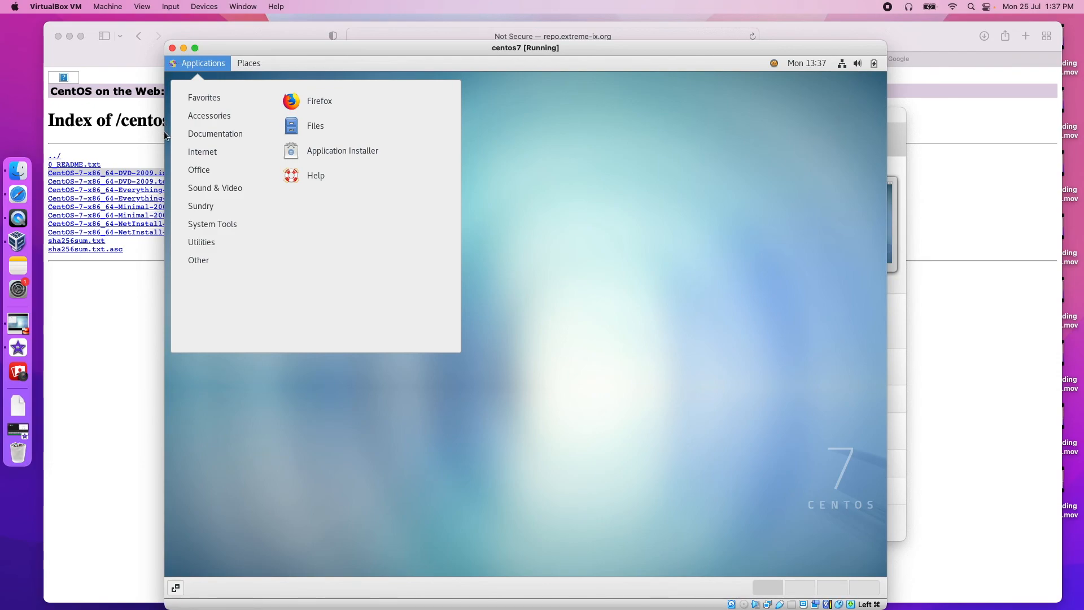
click(177, 171)
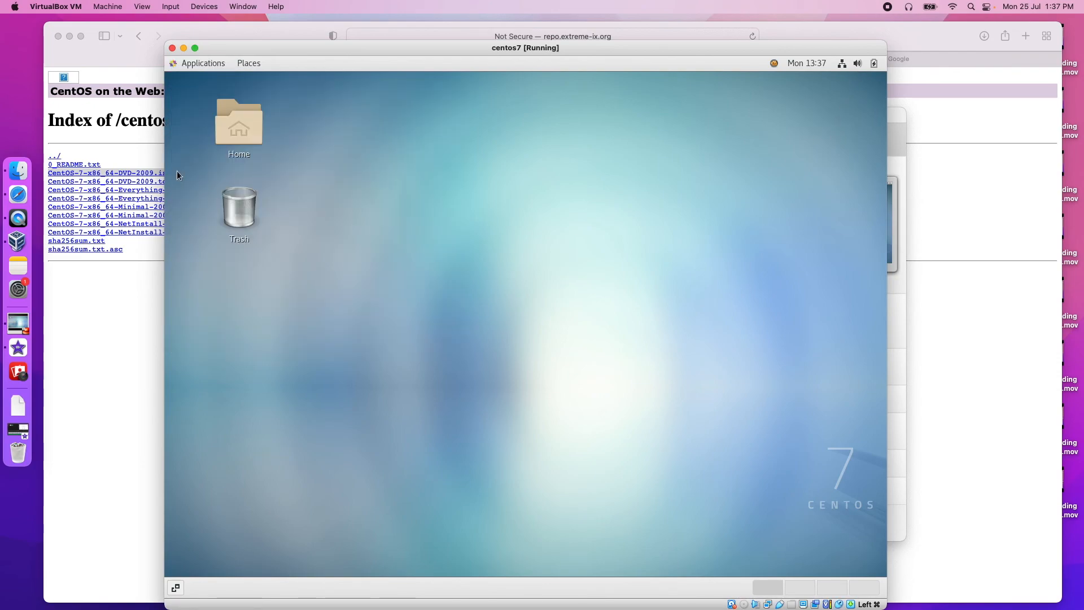
click(874, 63)
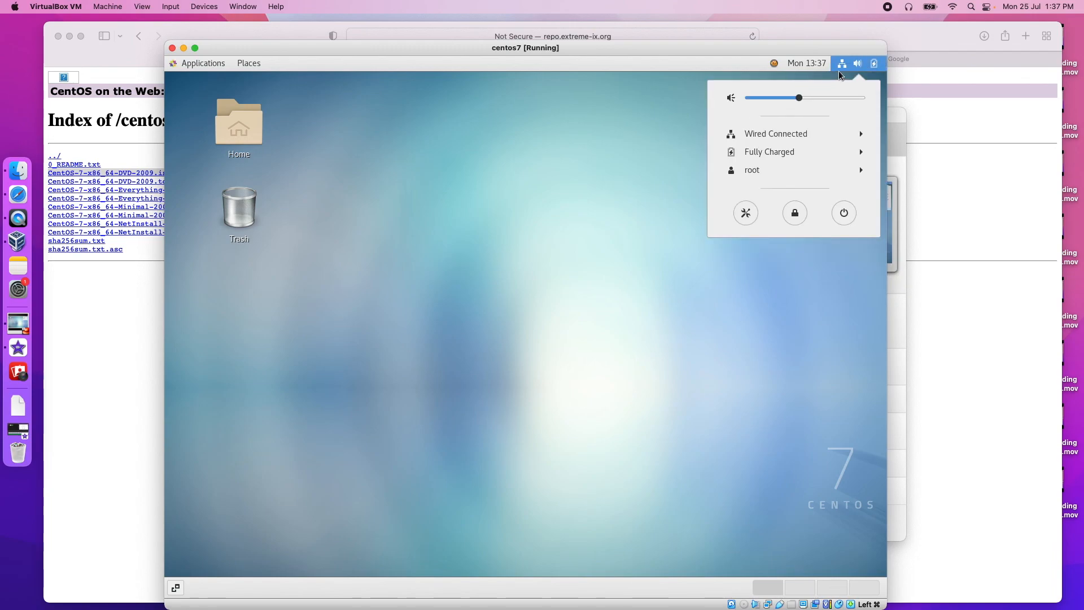
Step: Power off the CentOS guest from the system menu's power prompt
click(846, 215)
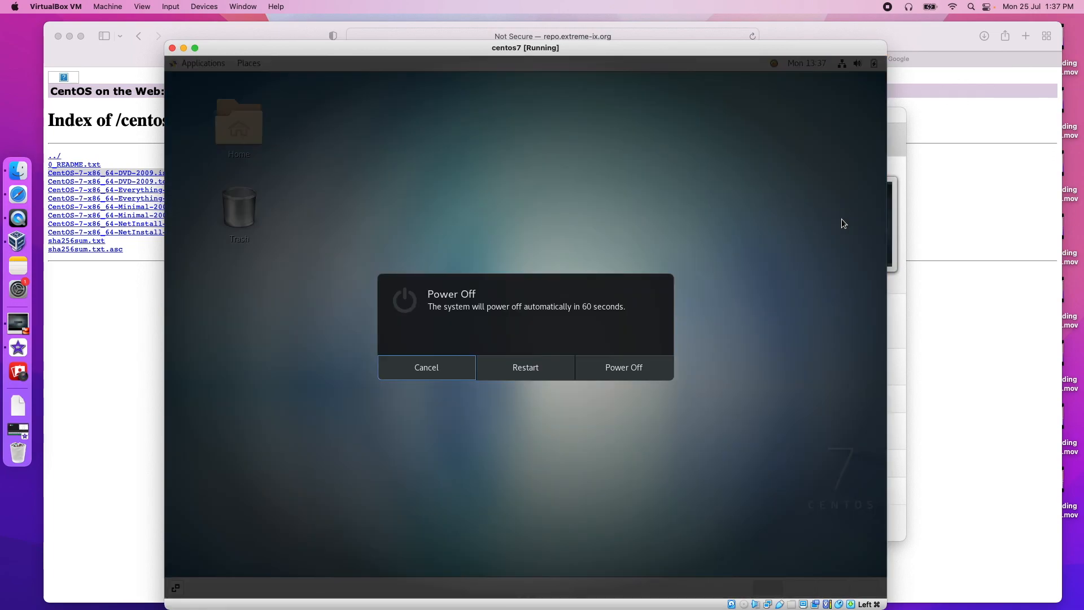
click(611, 373)
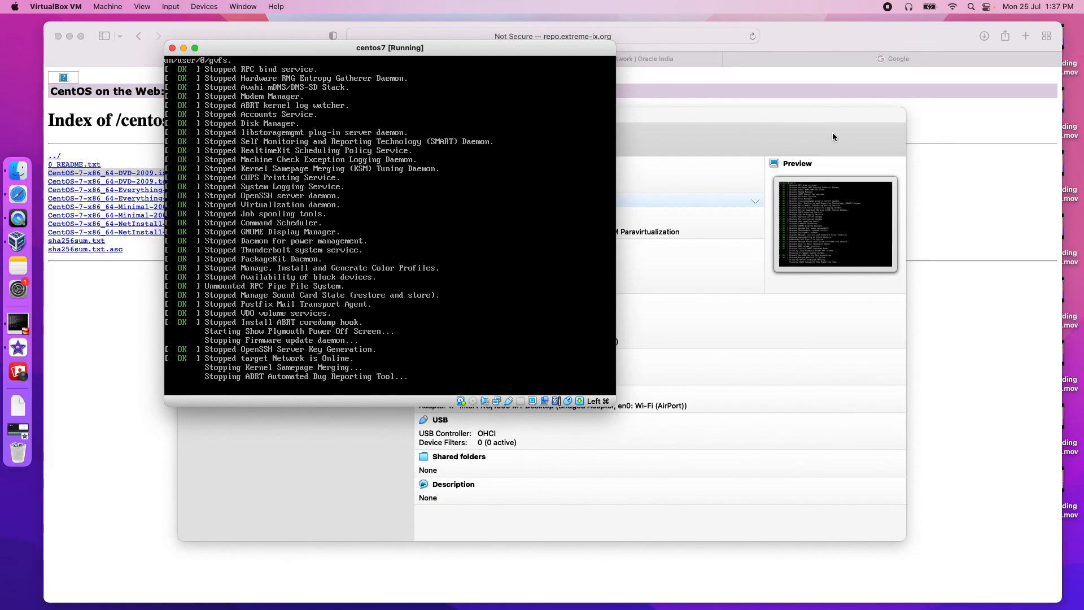